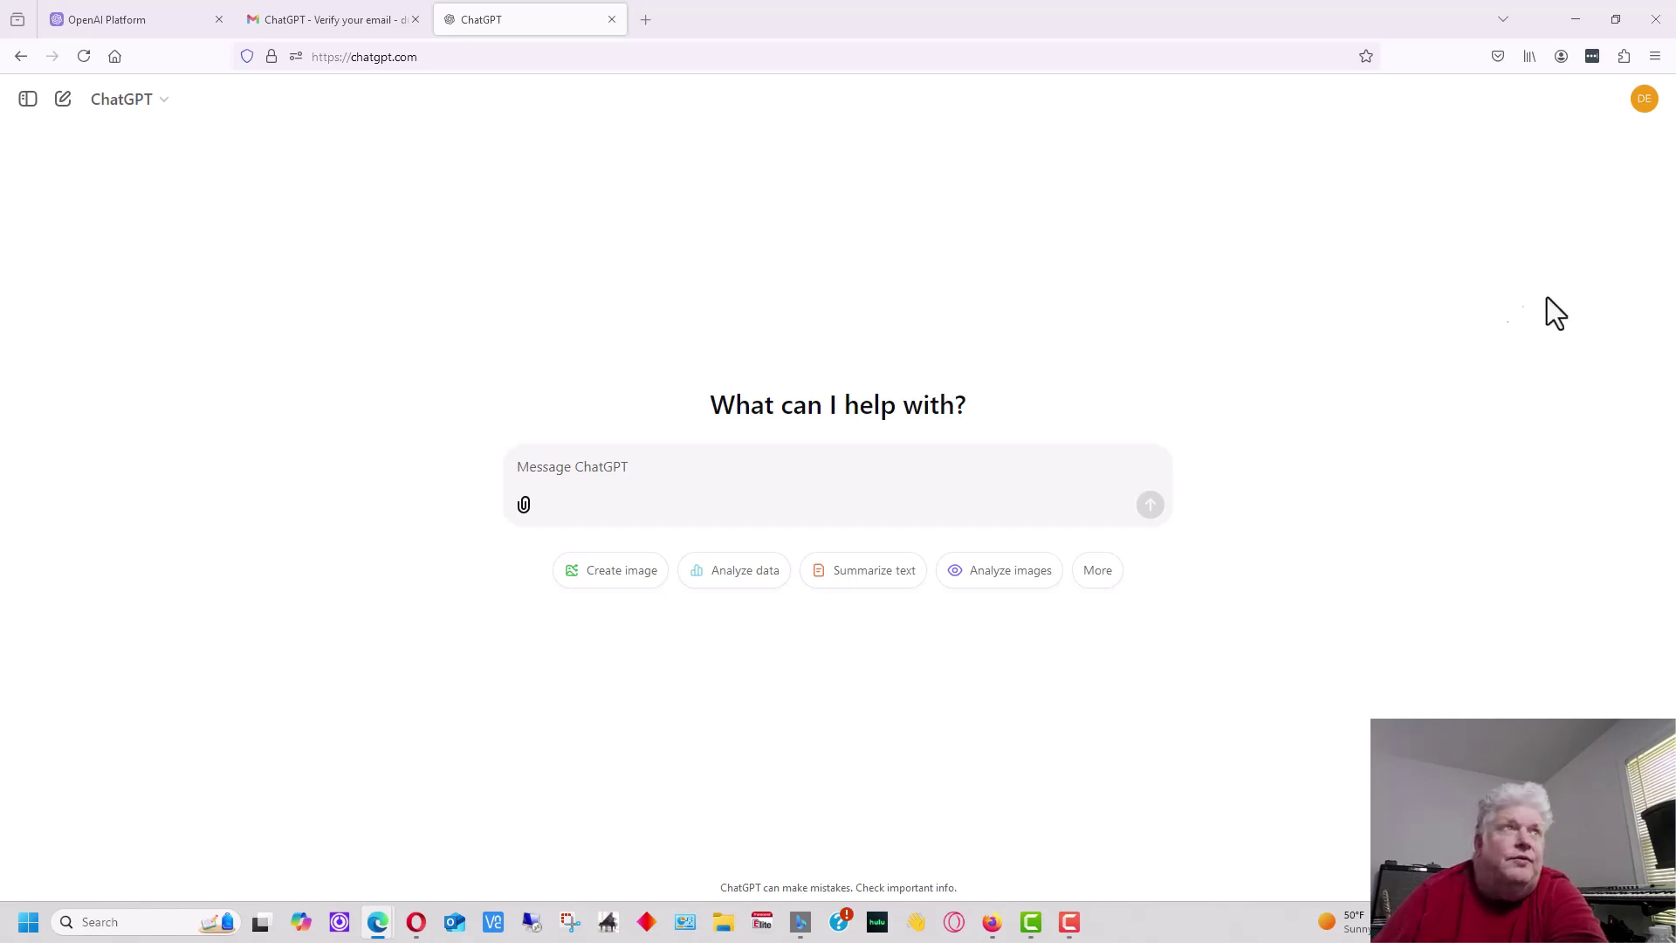
Ask ChatGPT for an email alerting users the main database is down Monday 6 PM to 6 AM
click(711, 465)
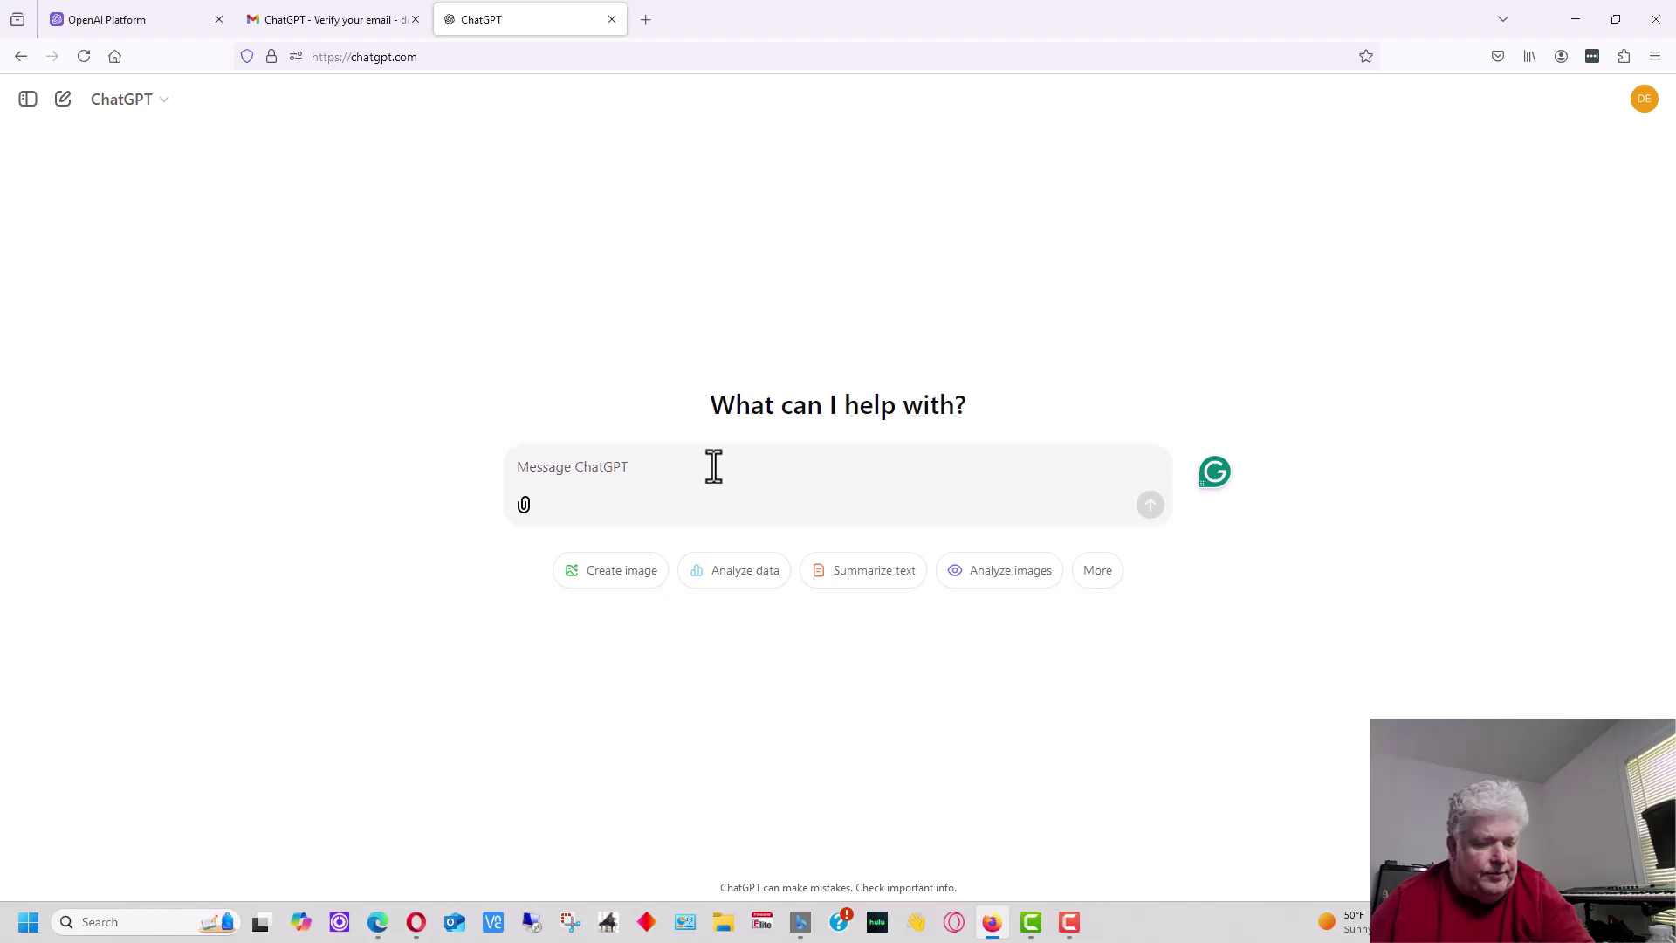
text(Write an email to alert users to the fact that the main database system will be down for maintenance Monday night at 6 pm until 6am the following day.)
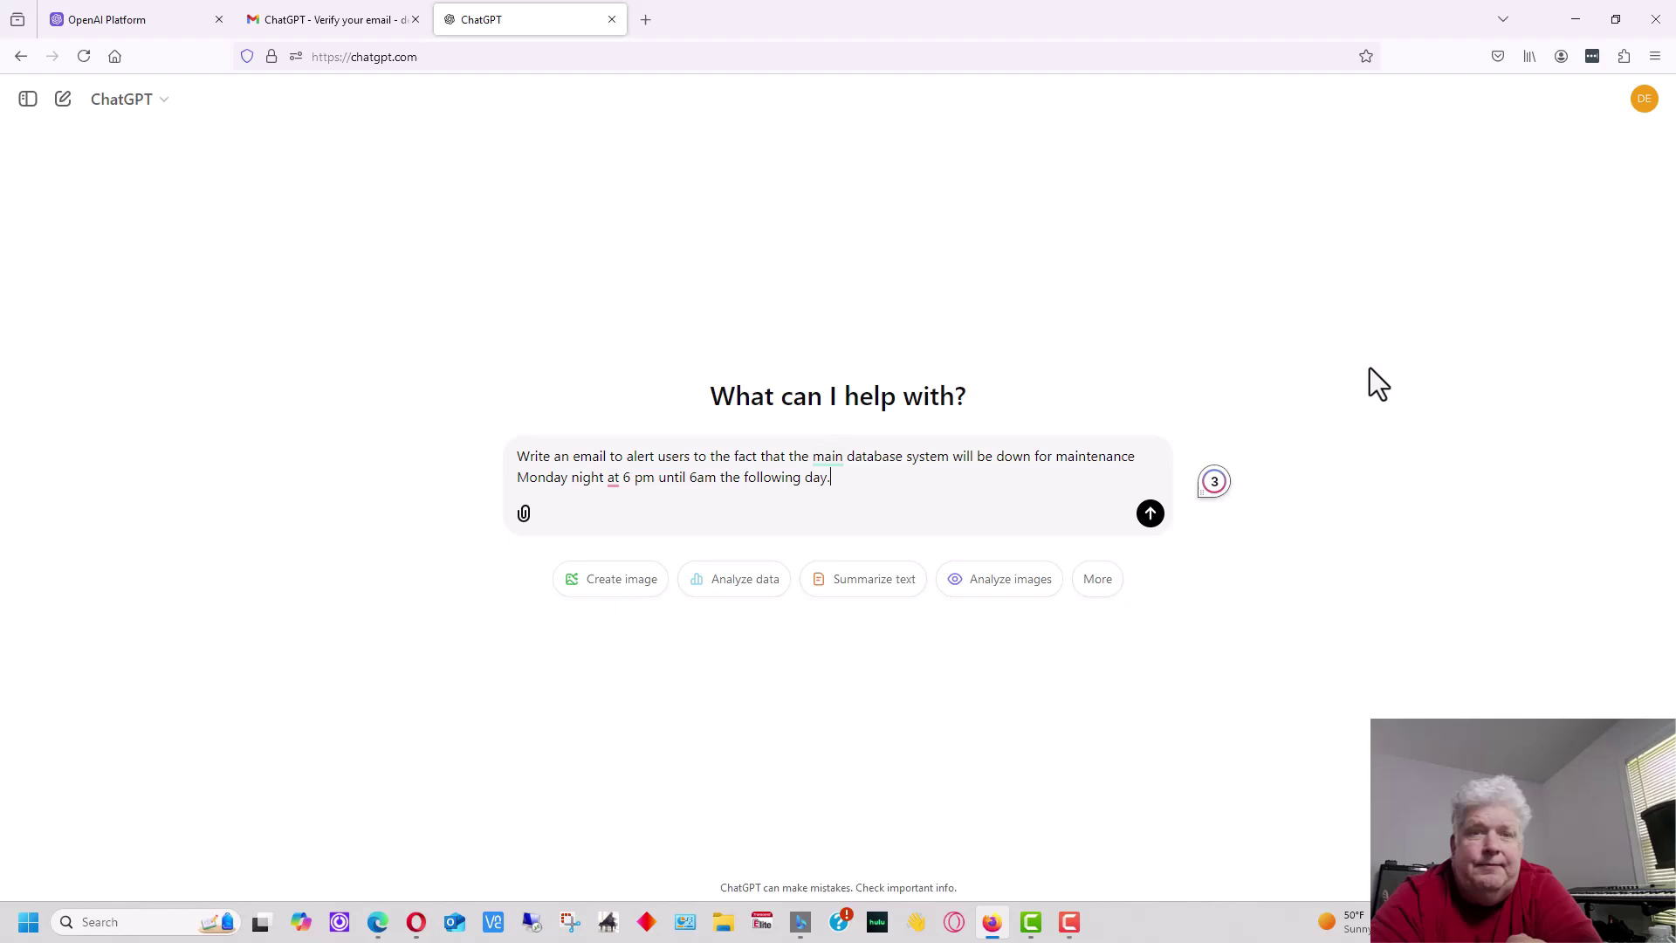
click(1149, 515)
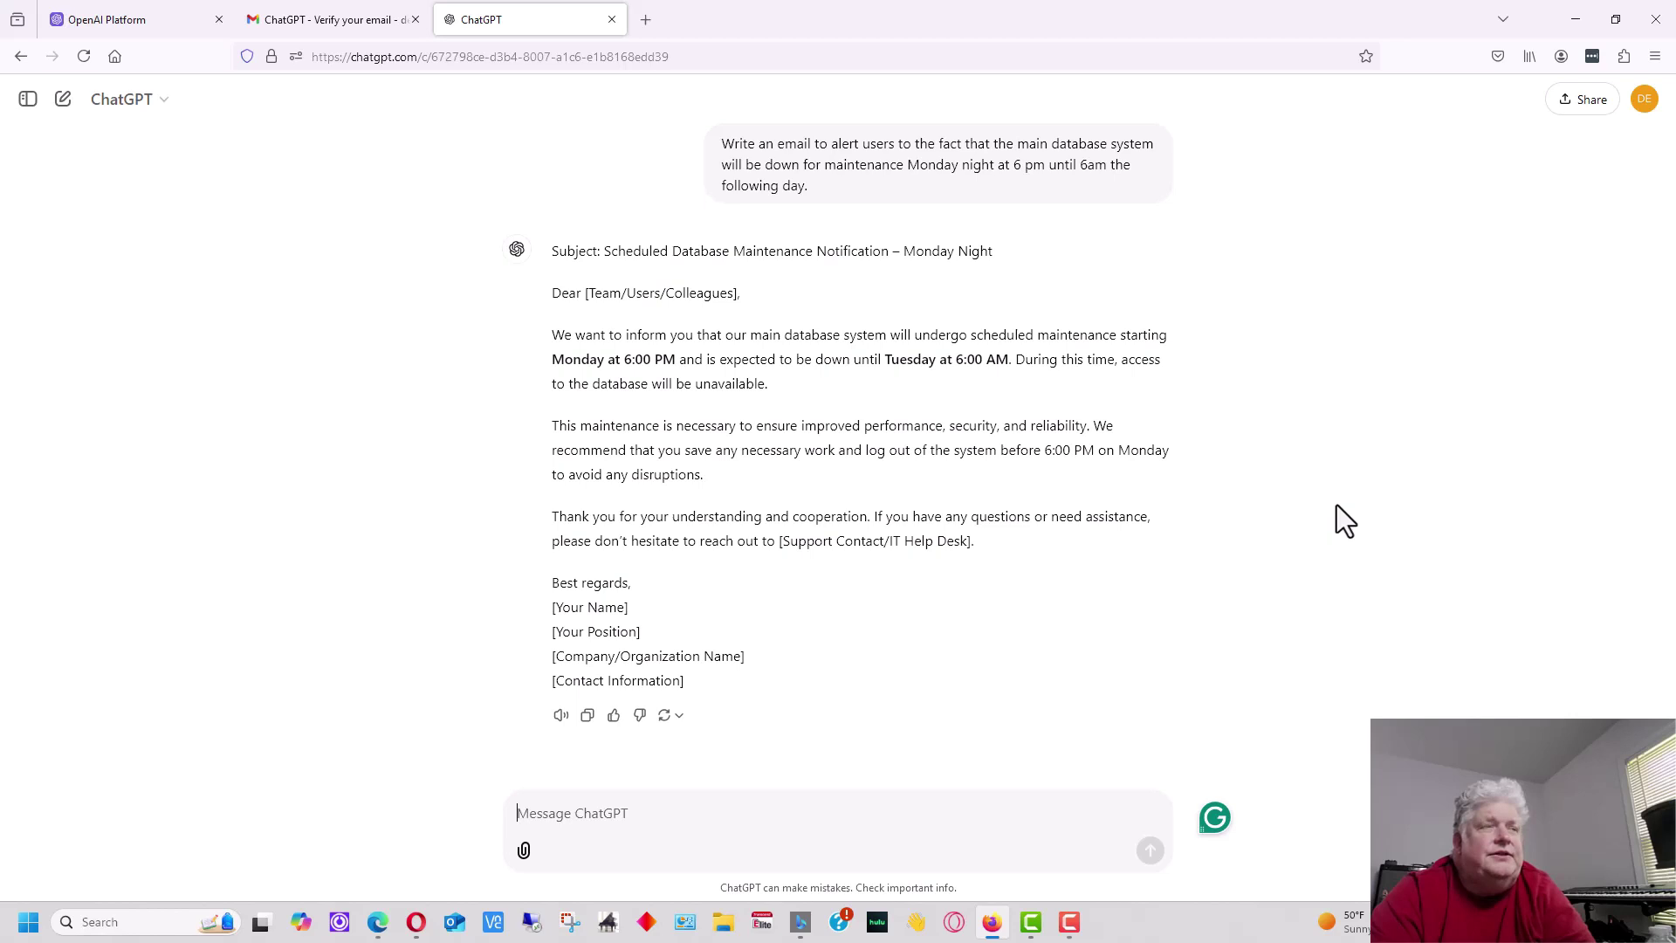
Have ChatGPT add the date and year to the maintenance email, using 11/4/2024
text(a)
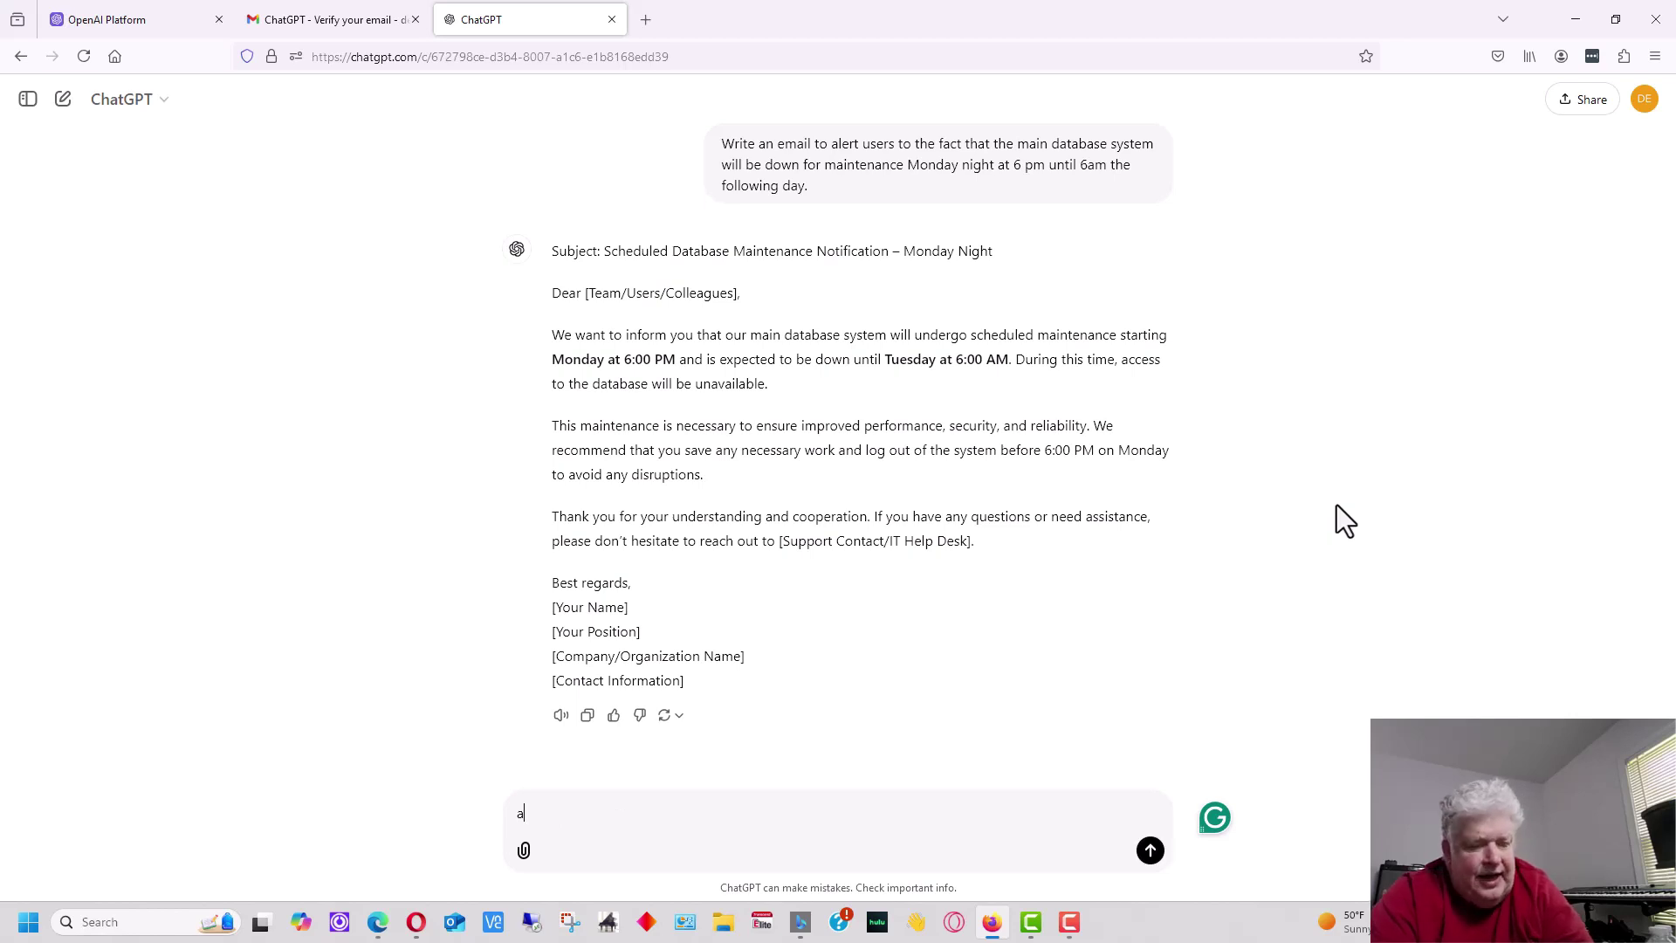
text(dd the date and year)
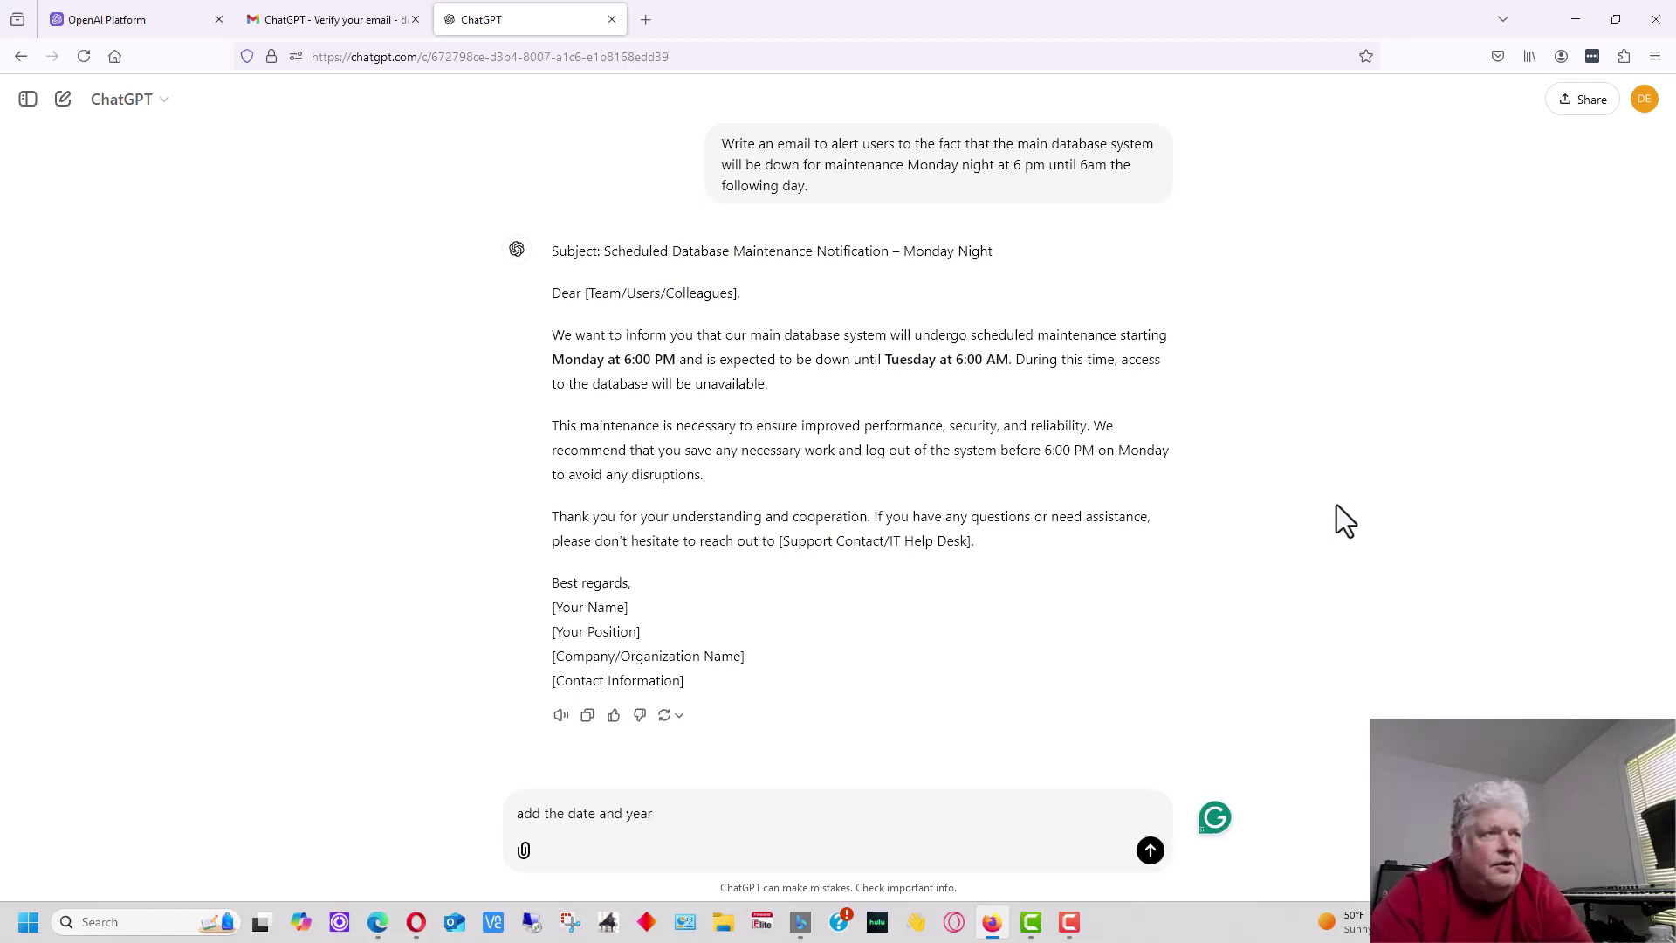
key(Return)
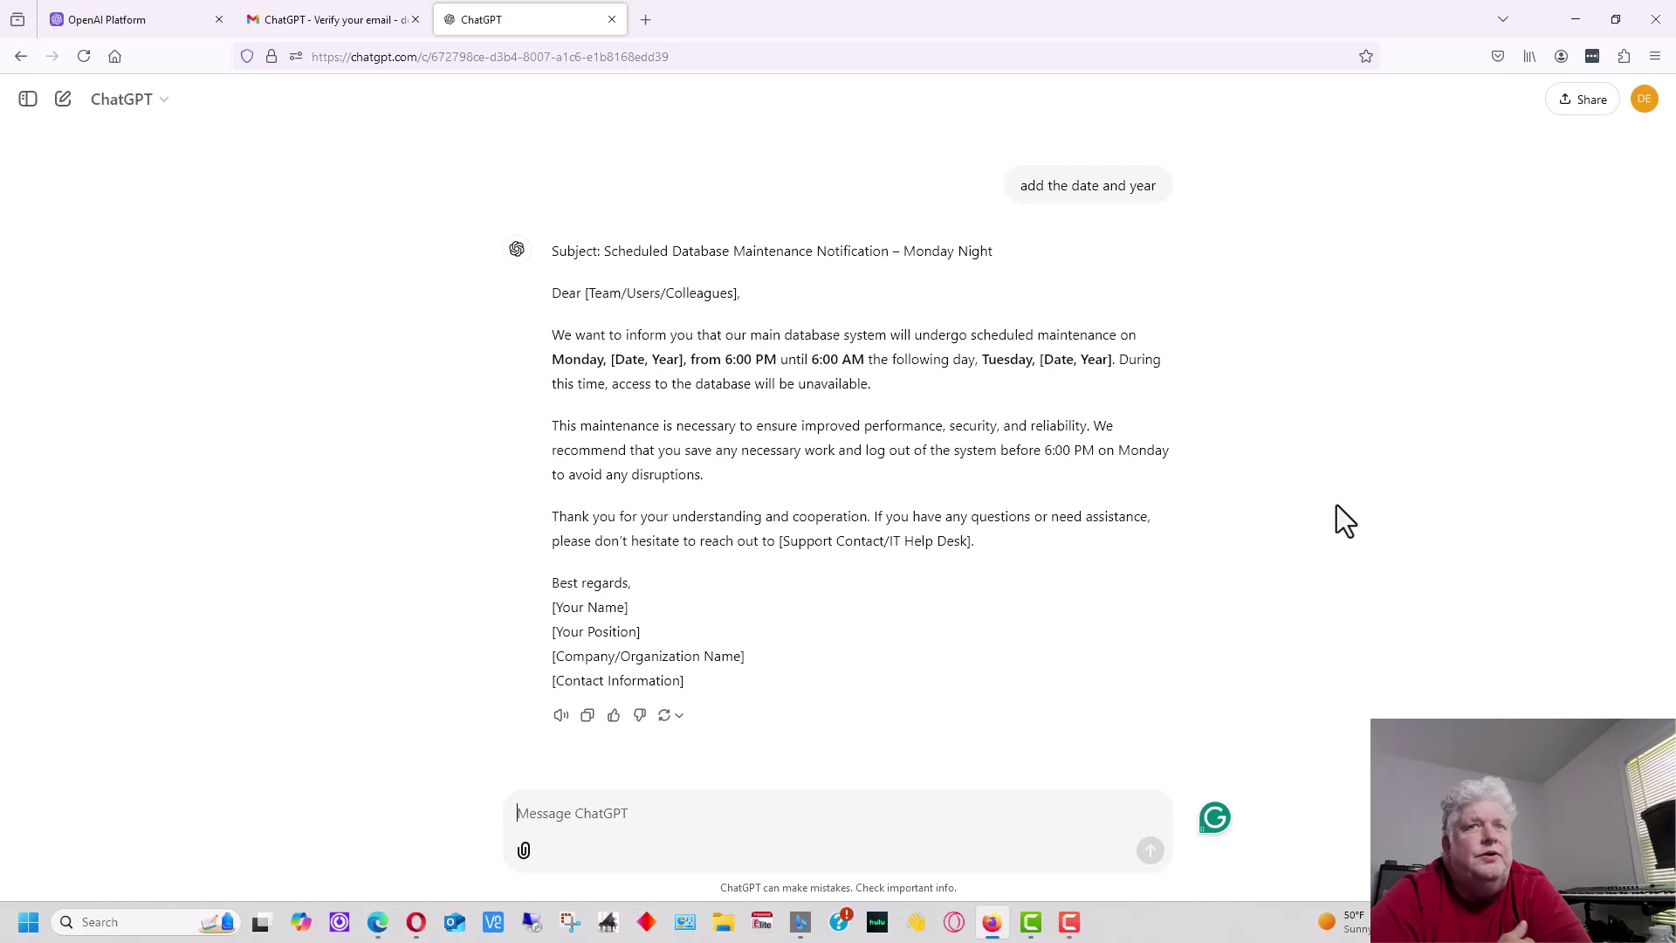
text(put the )
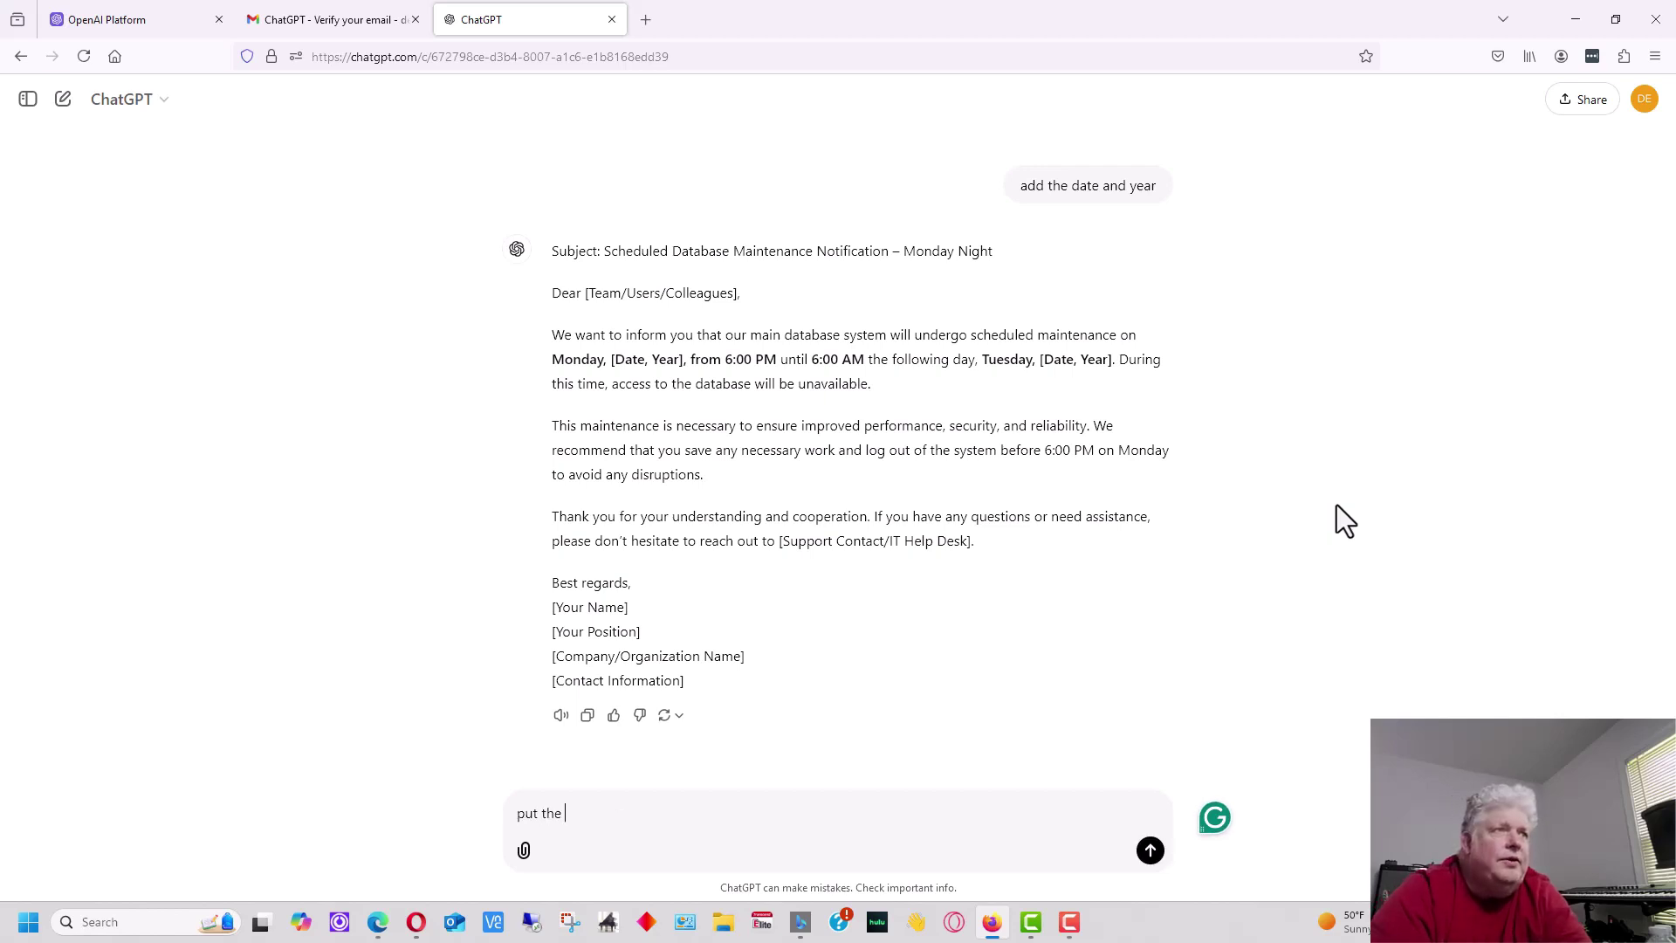
text(date a)
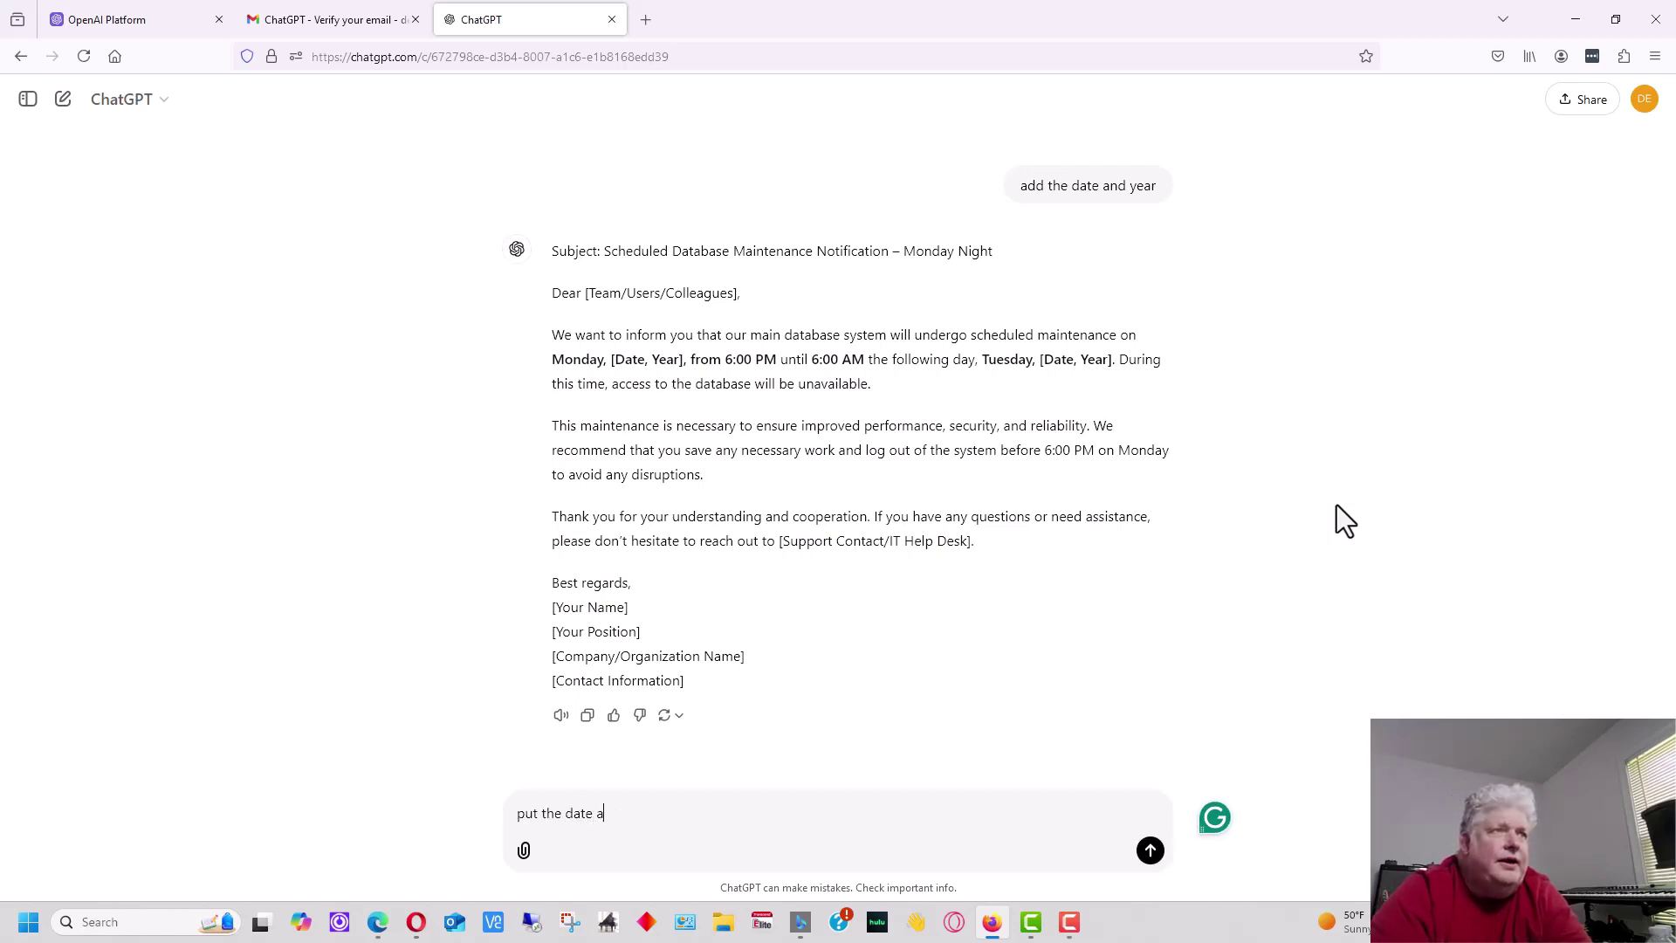
text(s 11/)
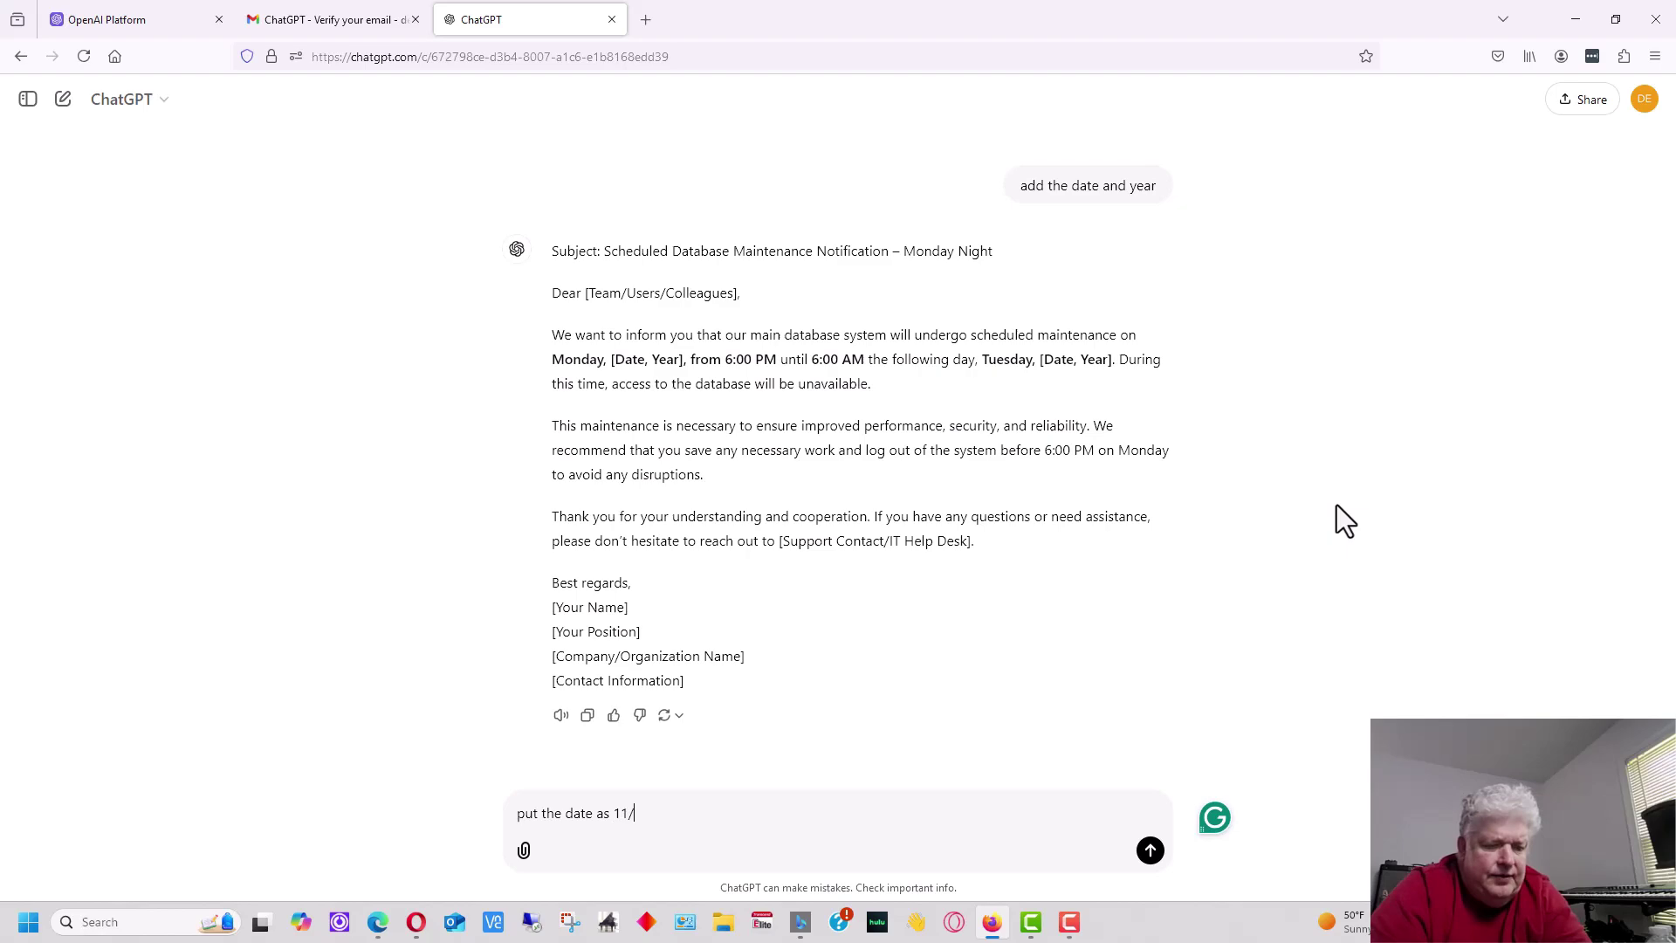
text(4/2024)
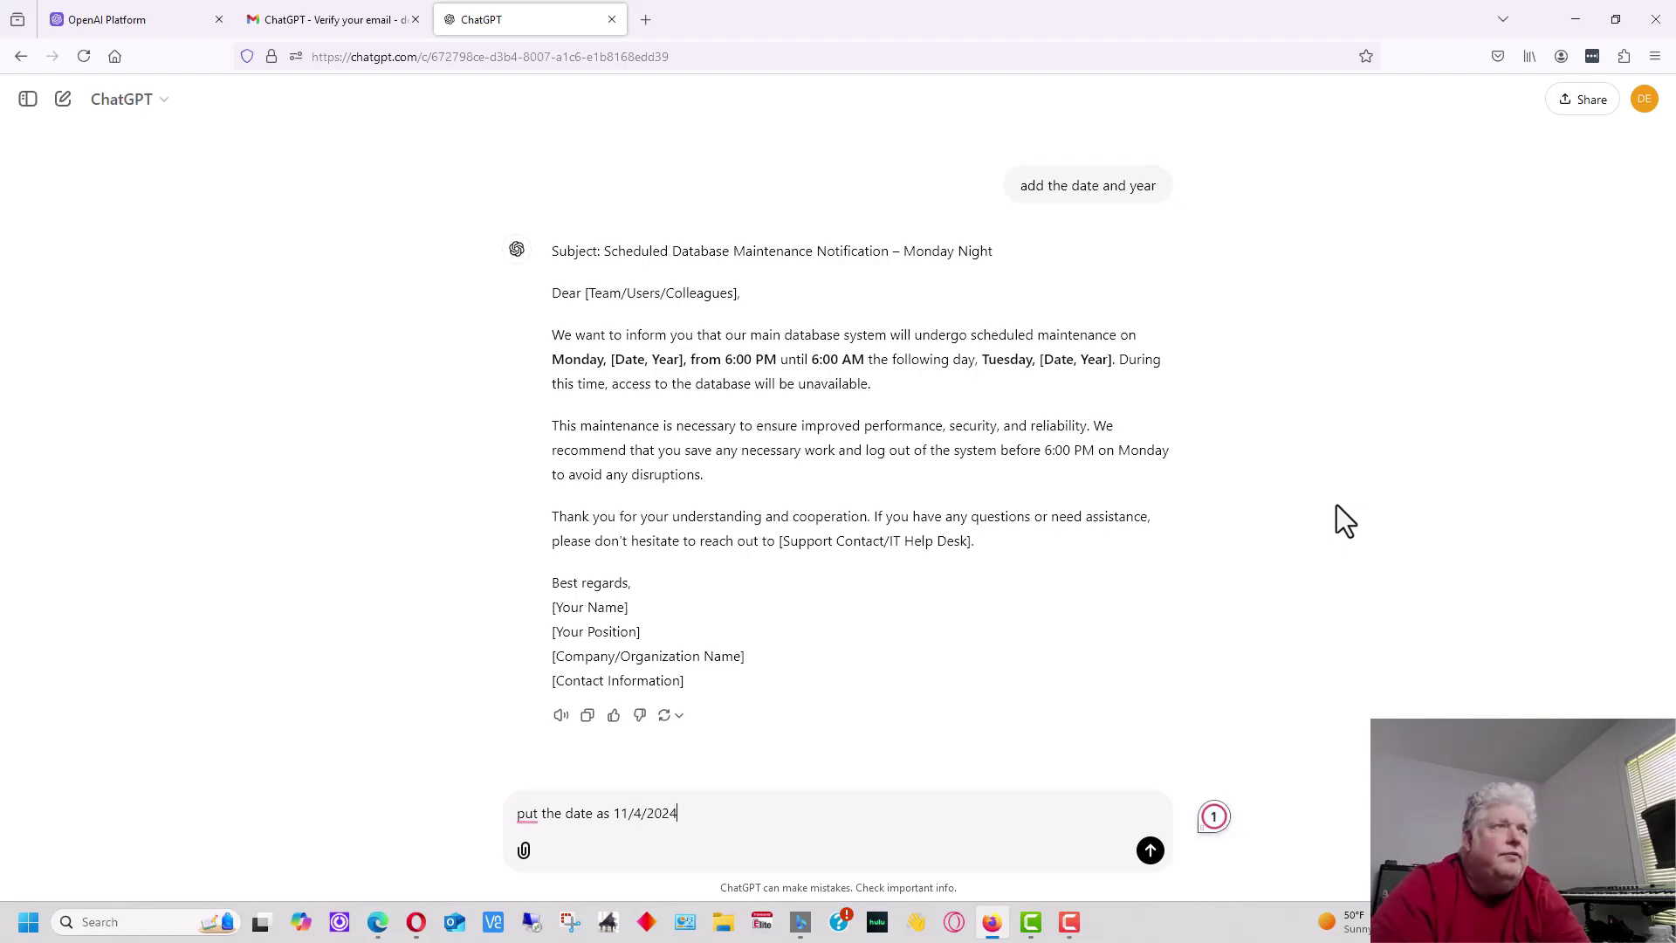
key(Return)
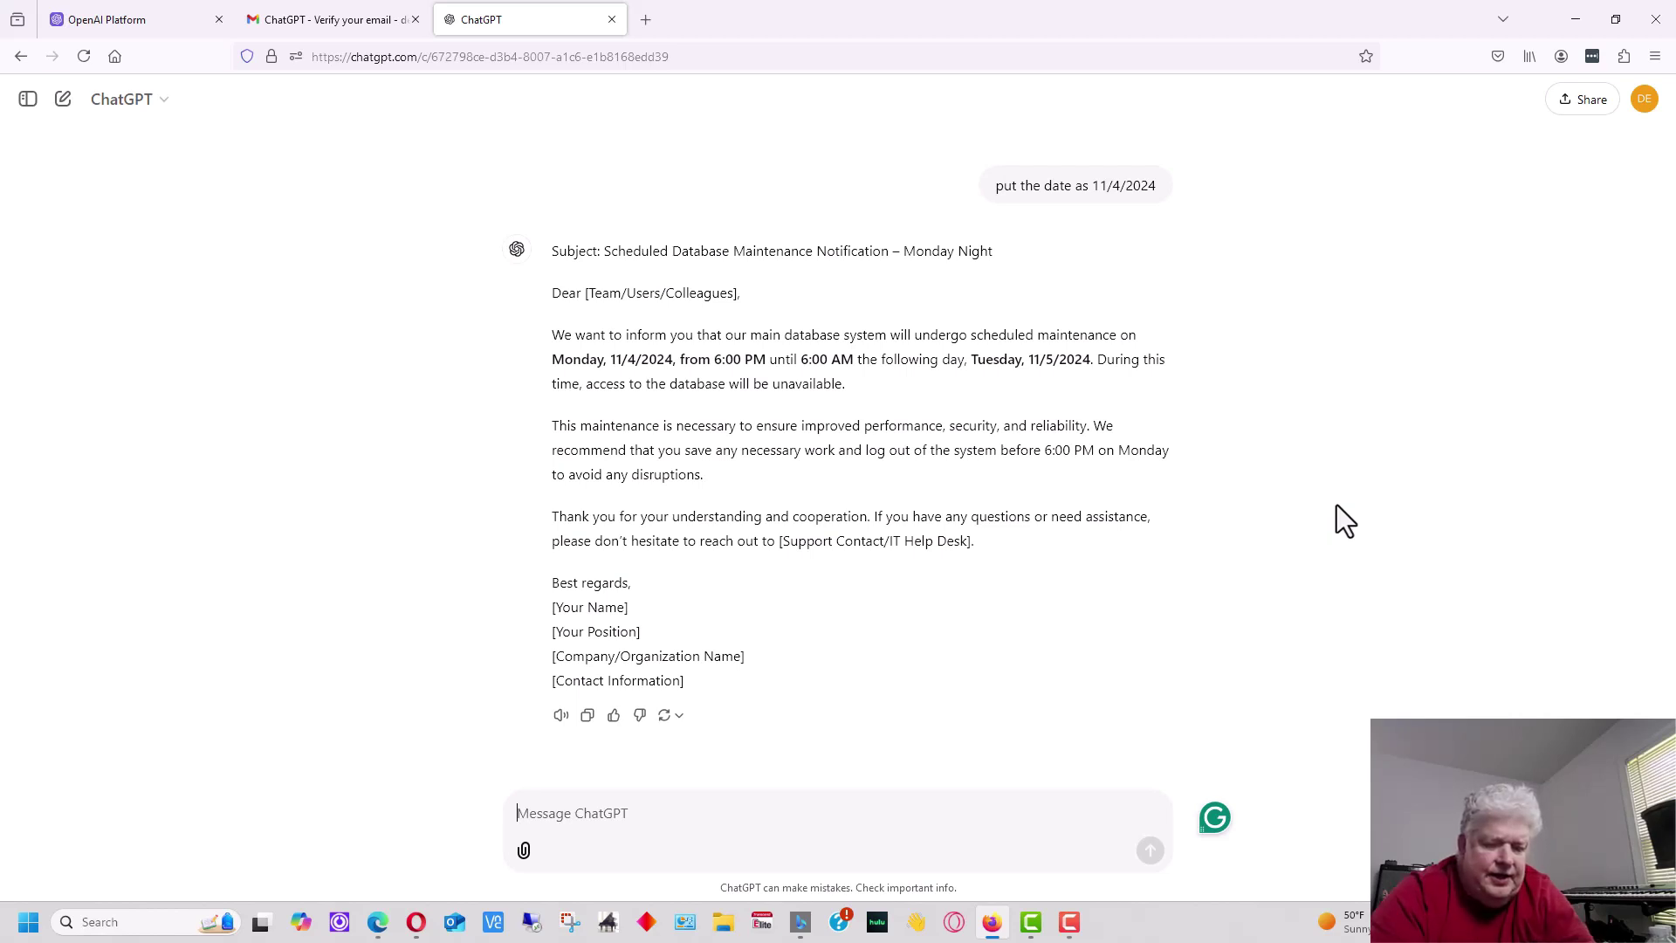
Tell ChatGPT the main database is called NOMAD so the notice names it
text(the main databas)
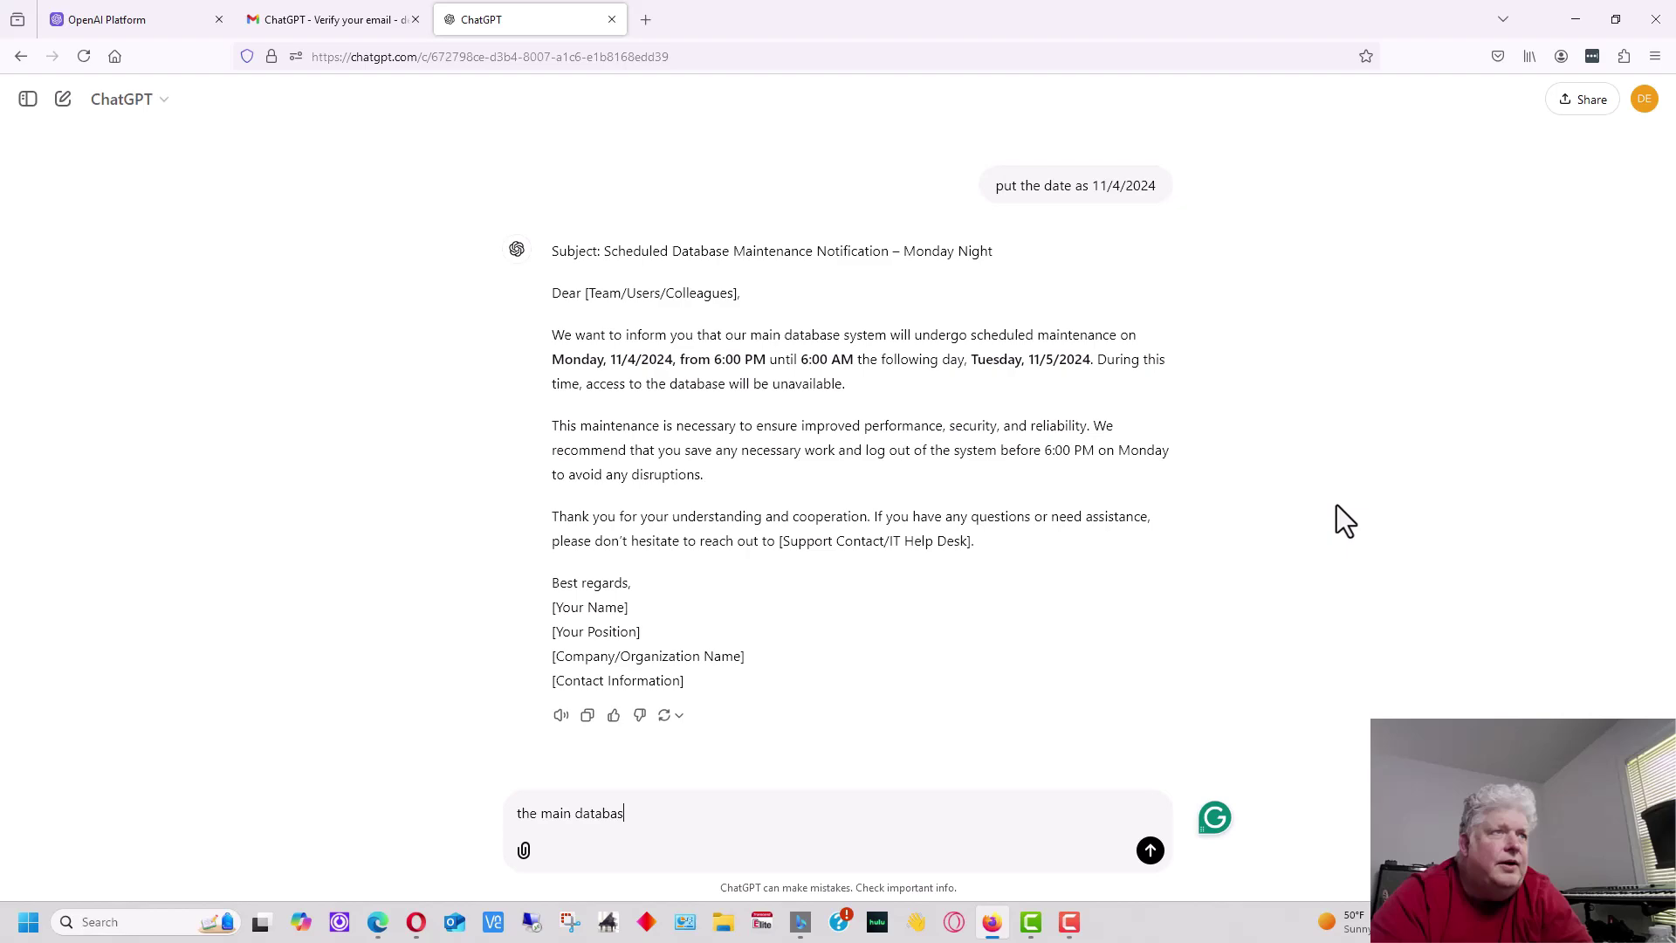
text(e is called NOMA)
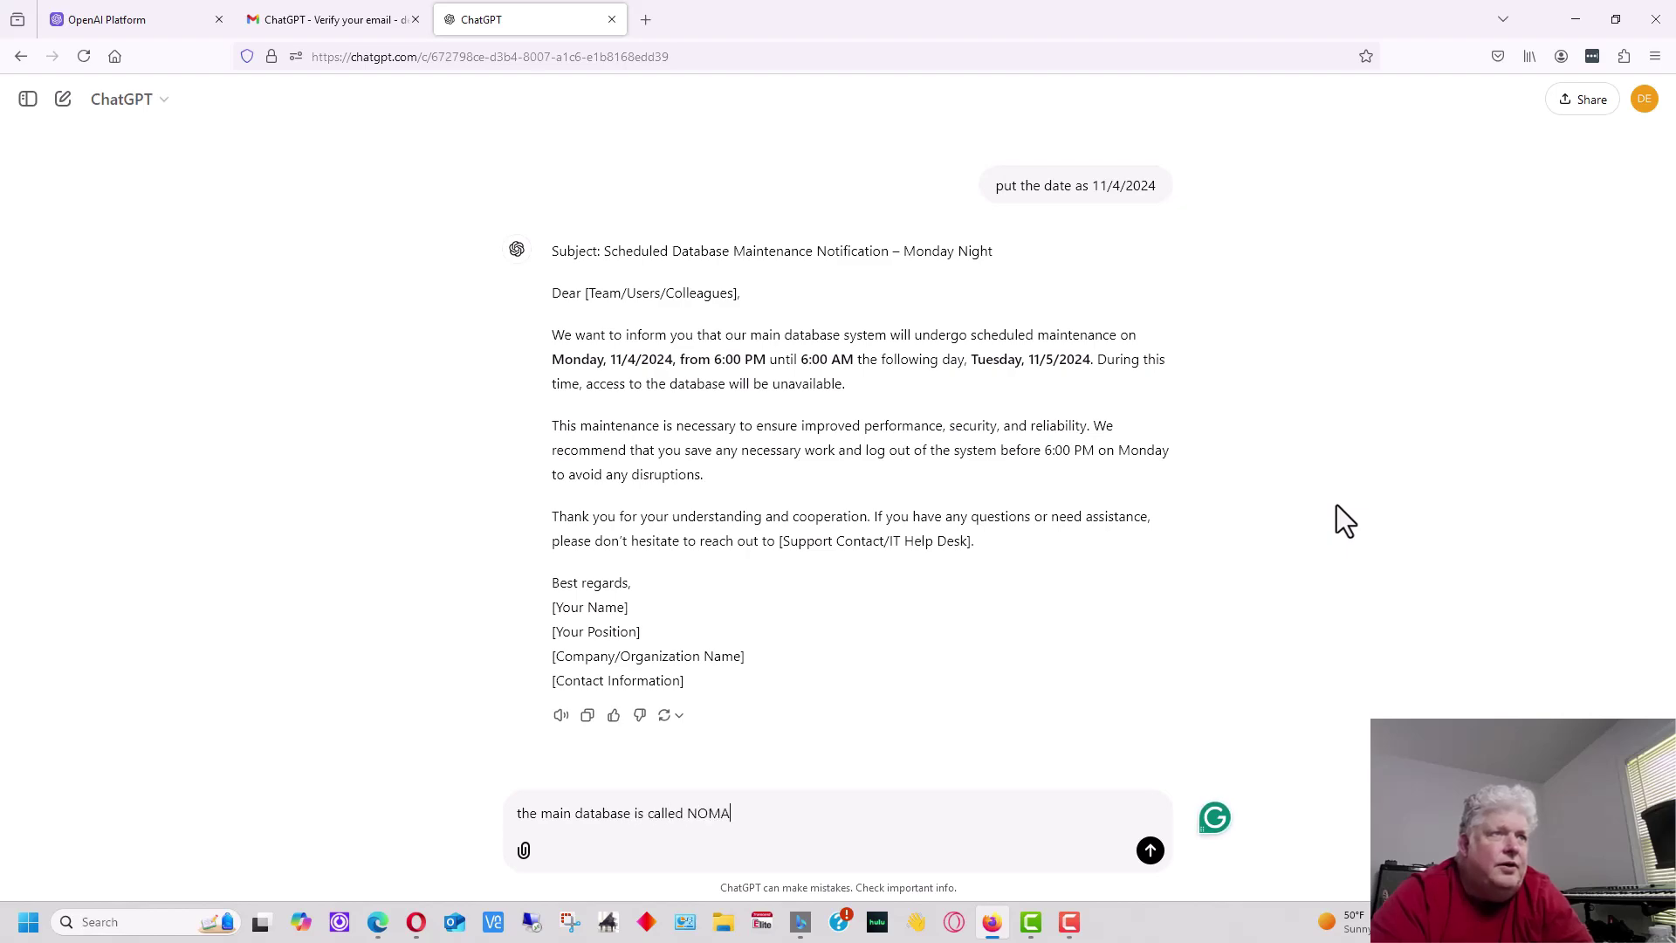
text(D)
key(Return)
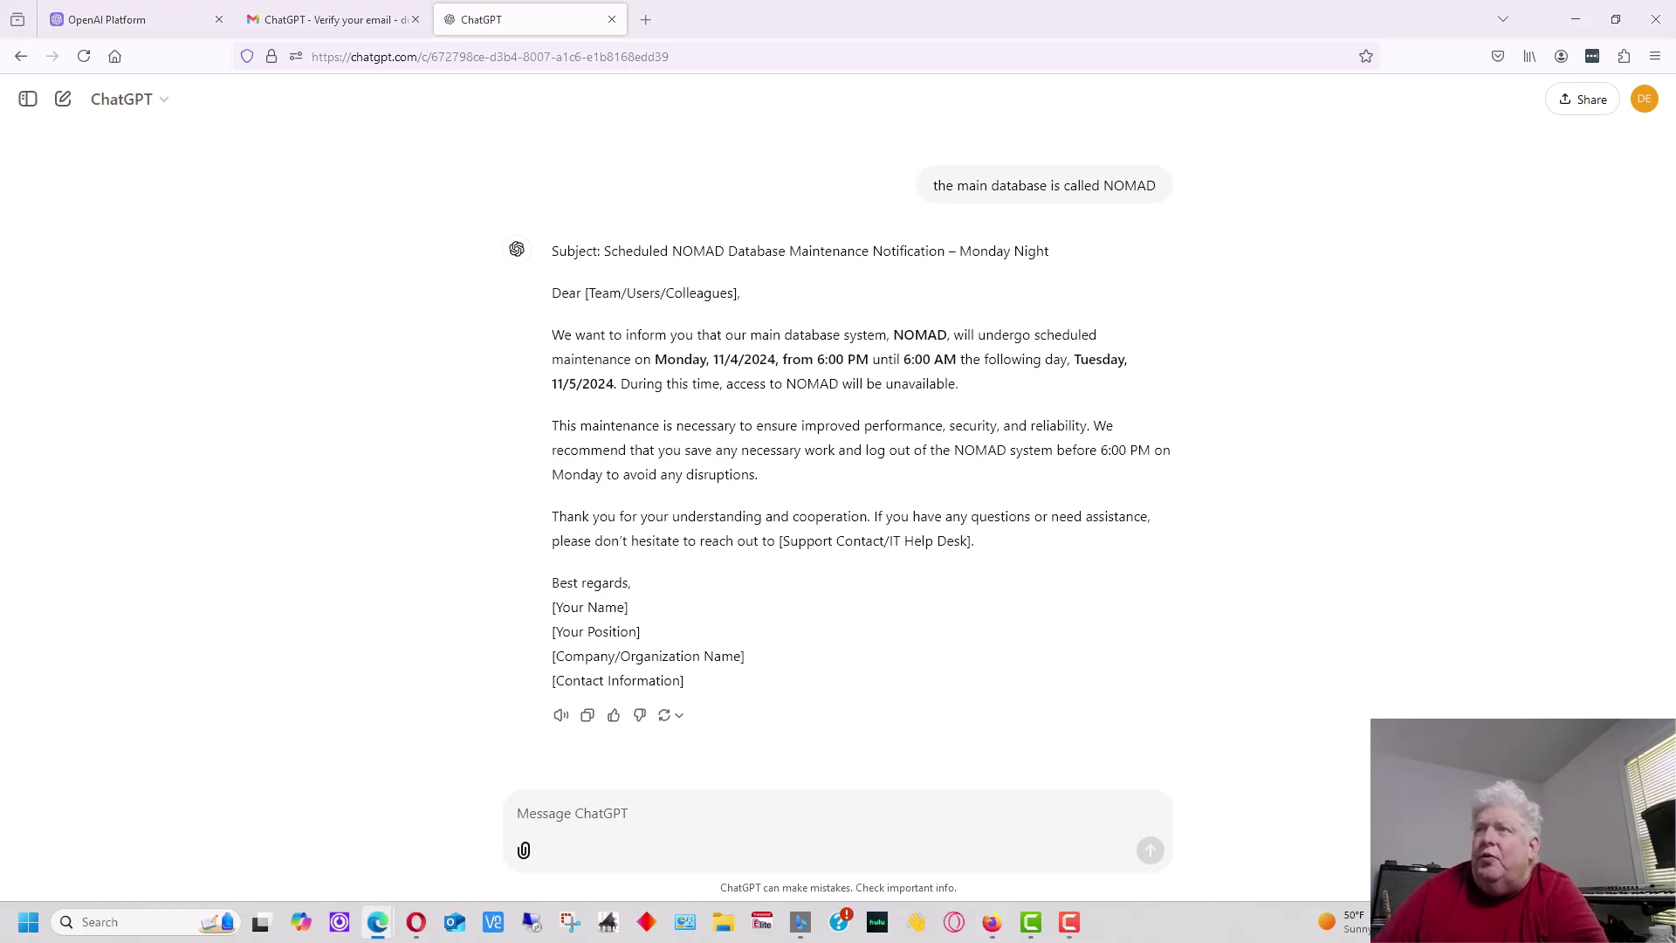
click(781, 811)
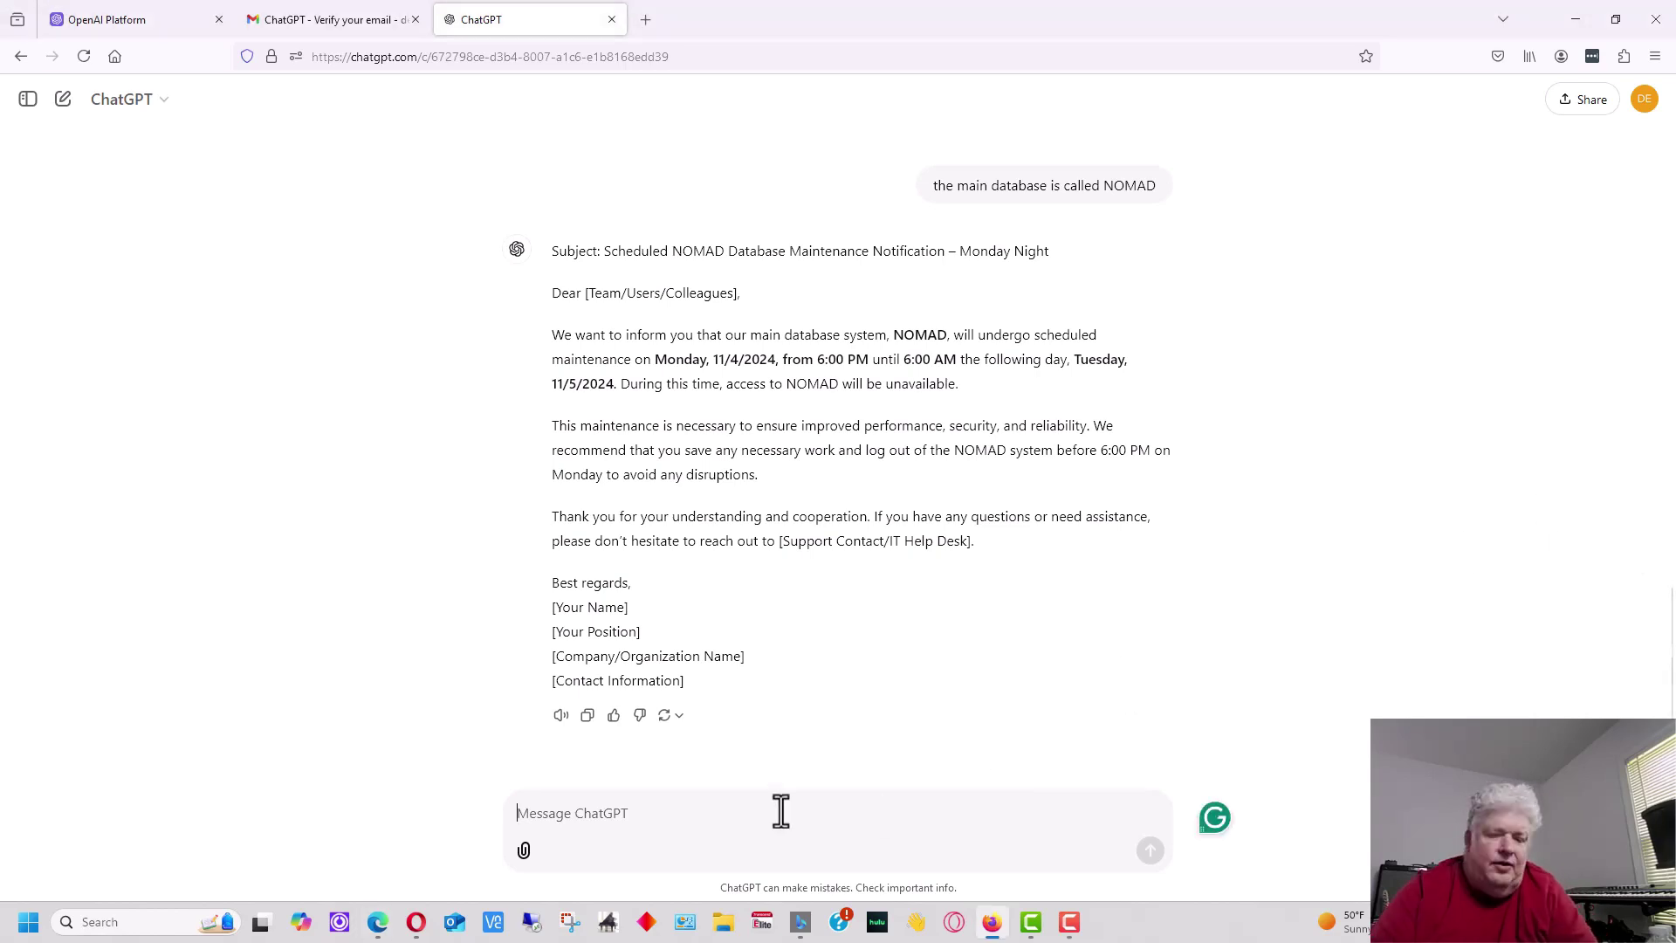
Request a November 15, 2024 leave email from ChatGPT, then supply the supervisor's name
text(Write an email requesting leave on November 15)
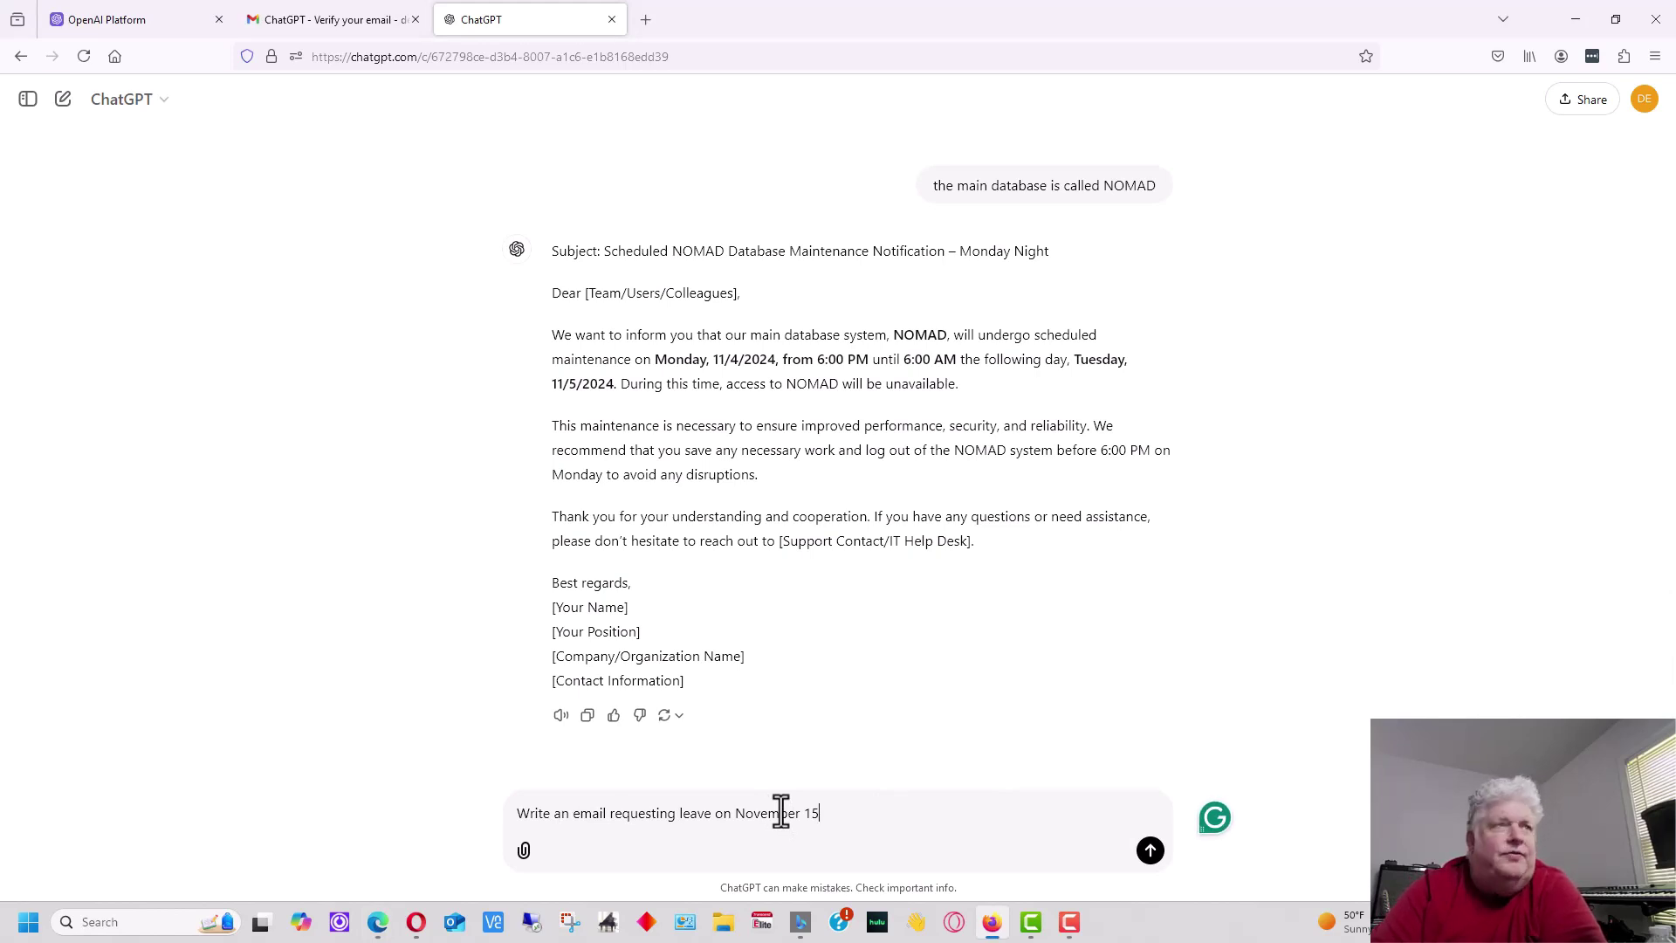
key(Return)
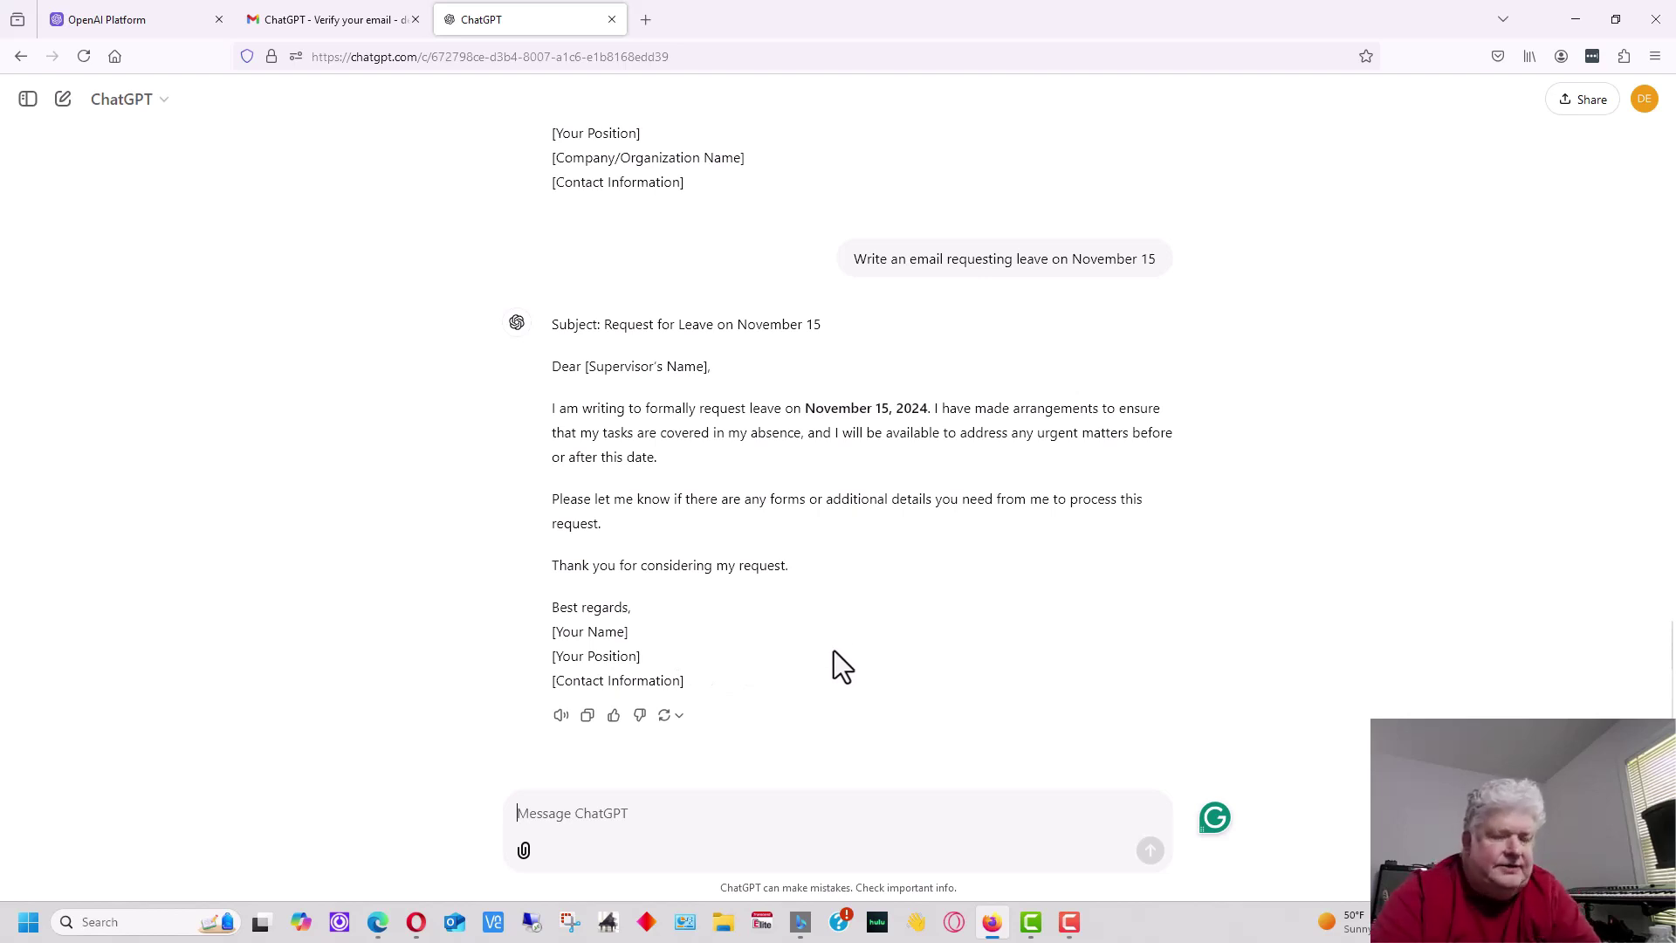
text(Supervi)
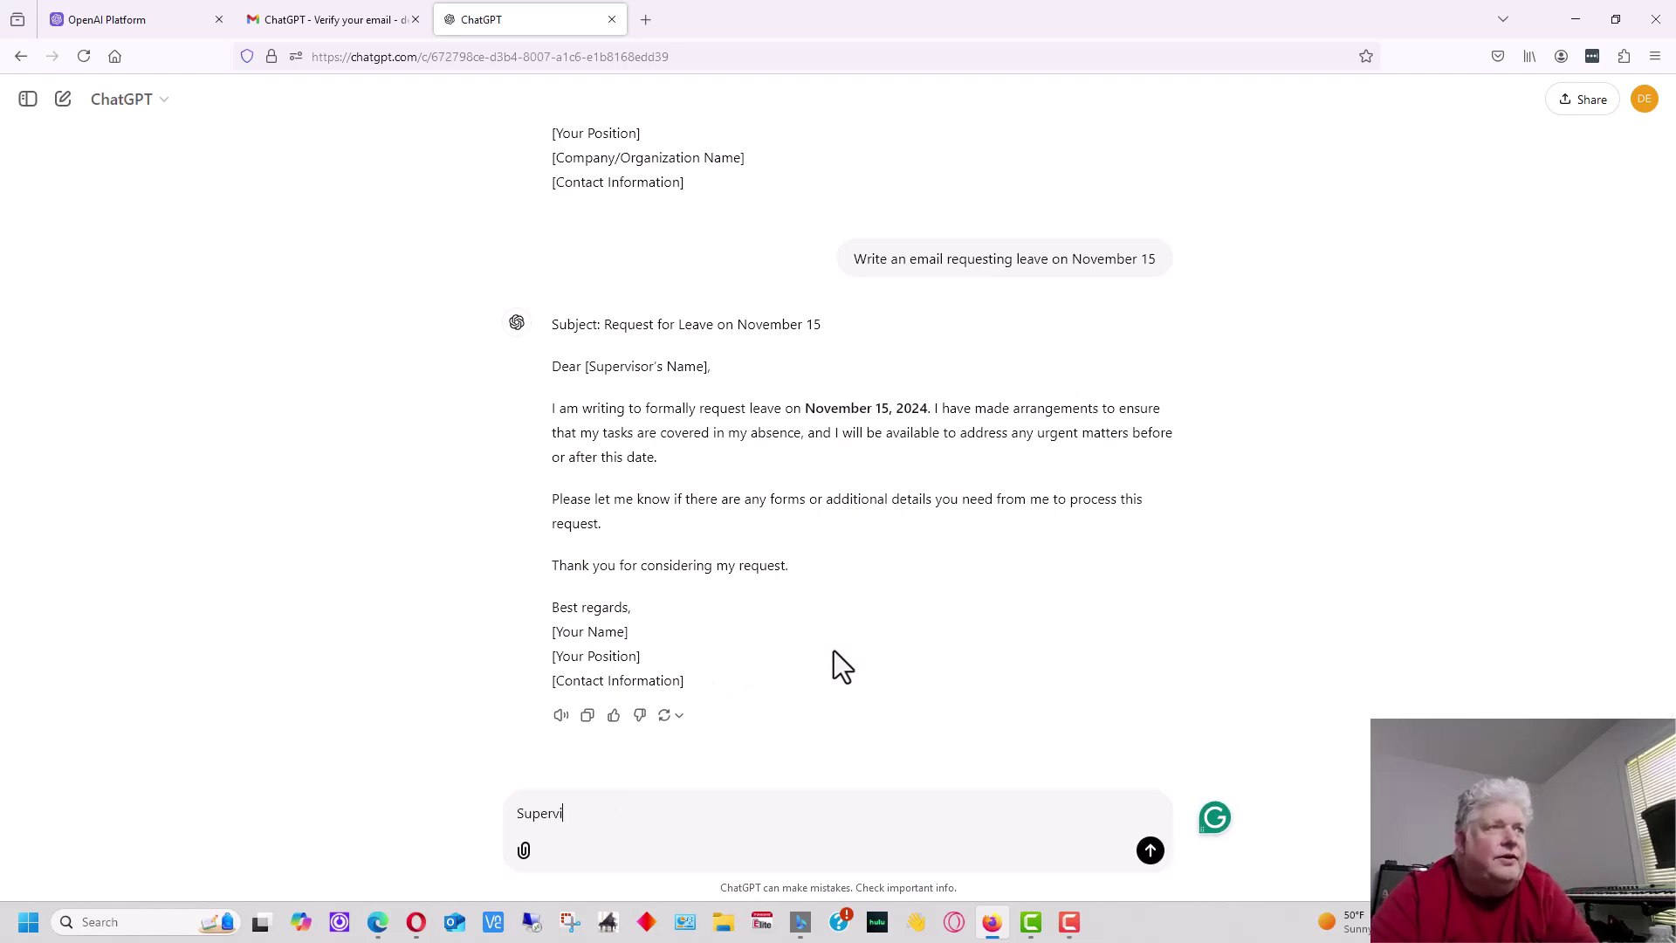
text(sor's name )
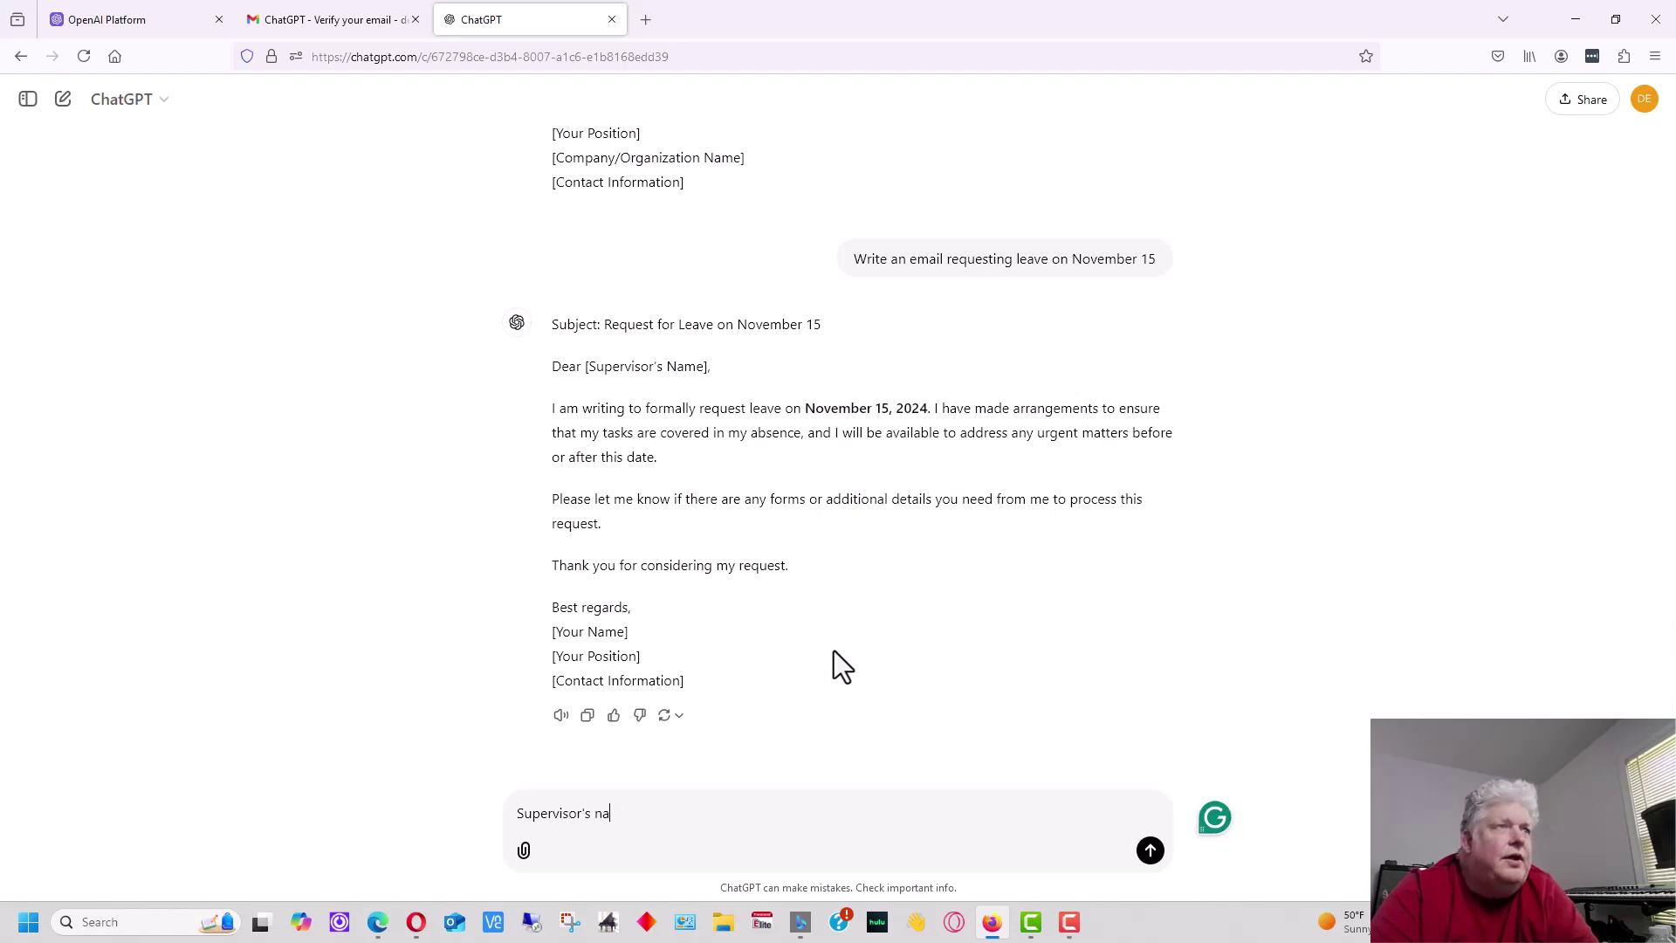
text(is B)
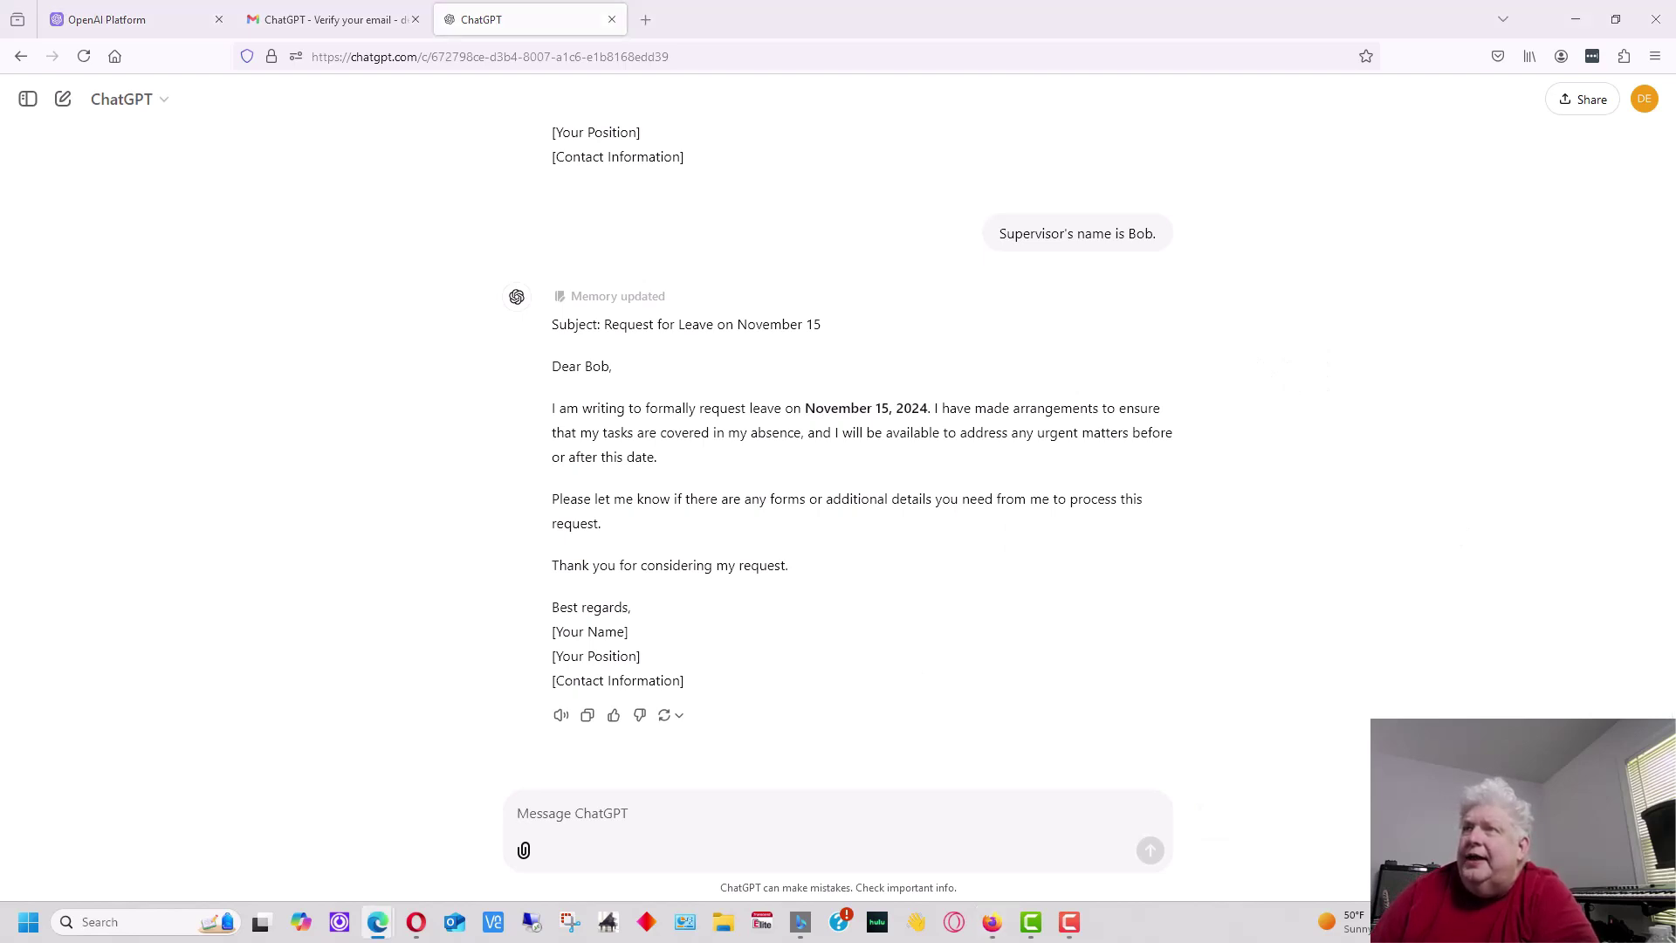
click(1045, 815)
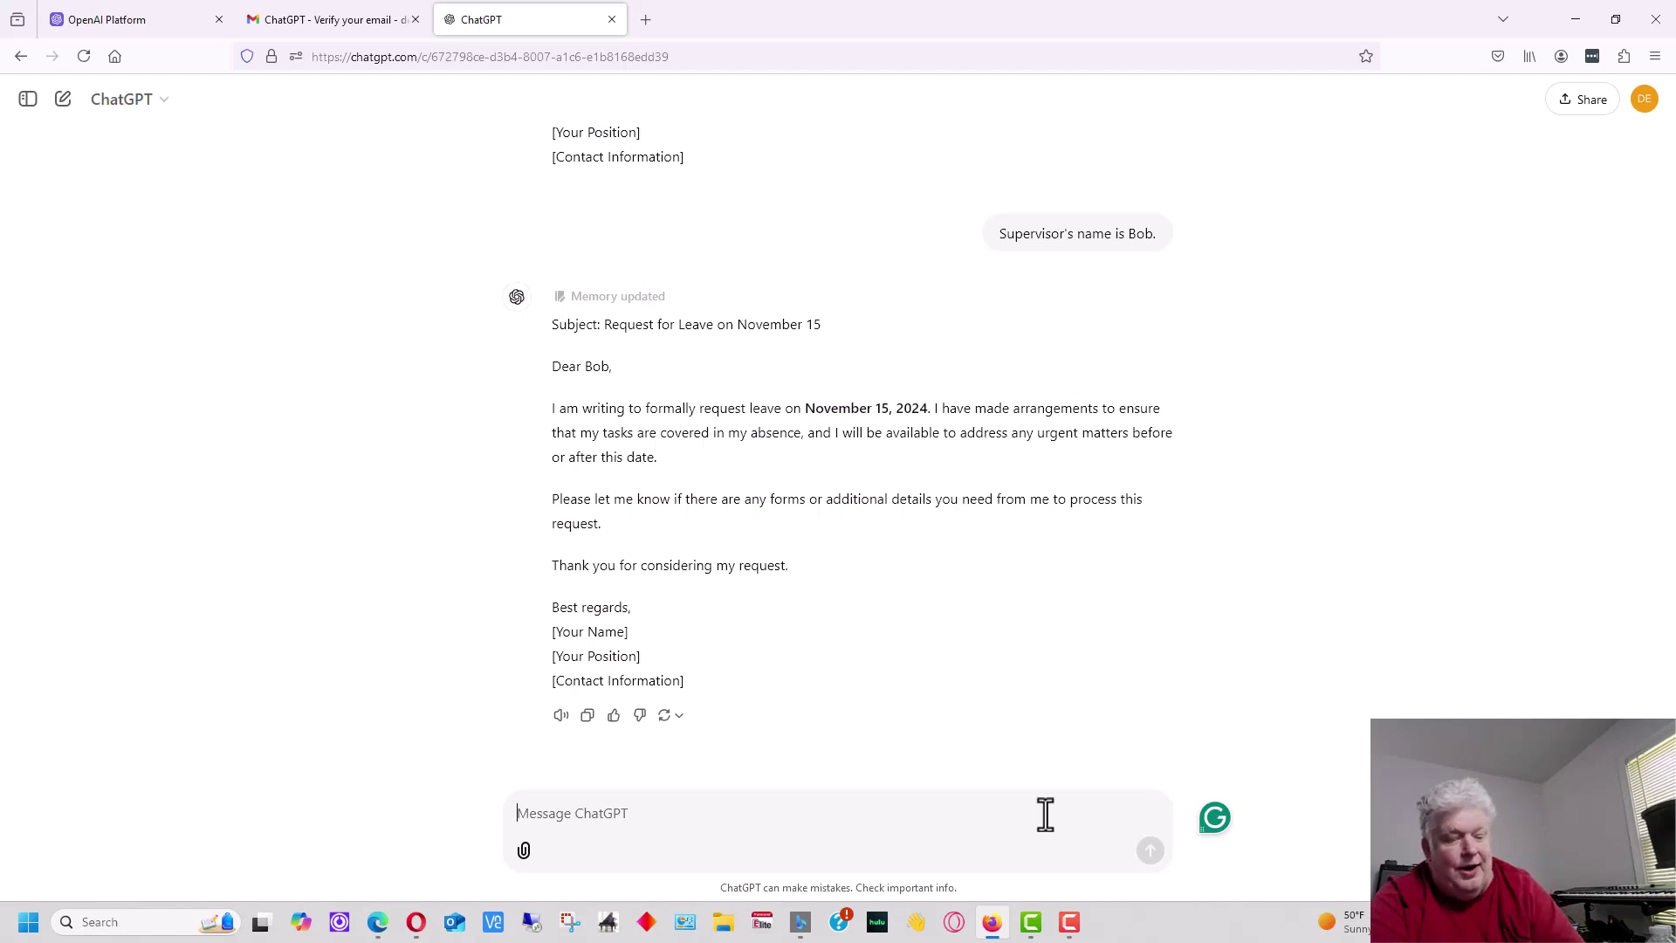
Request a 'Website Downtime Notification' email saying the main website is down and being fixed
text(Write an email telling users the main Website is down and that we are working to fix it)
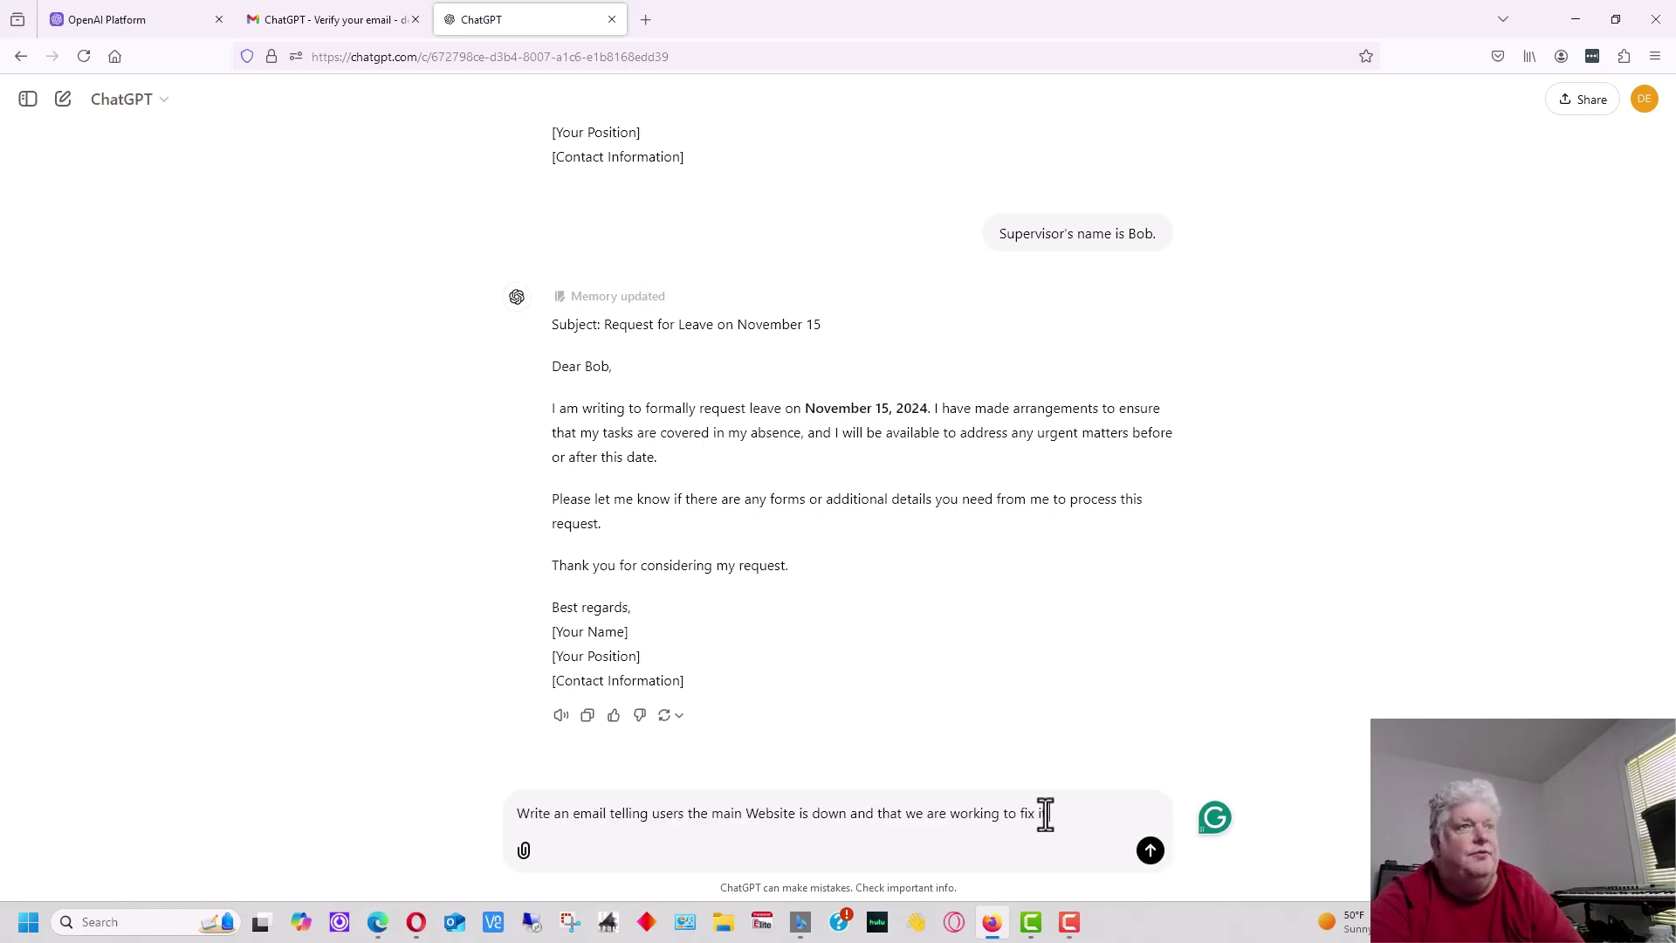
key(Return)
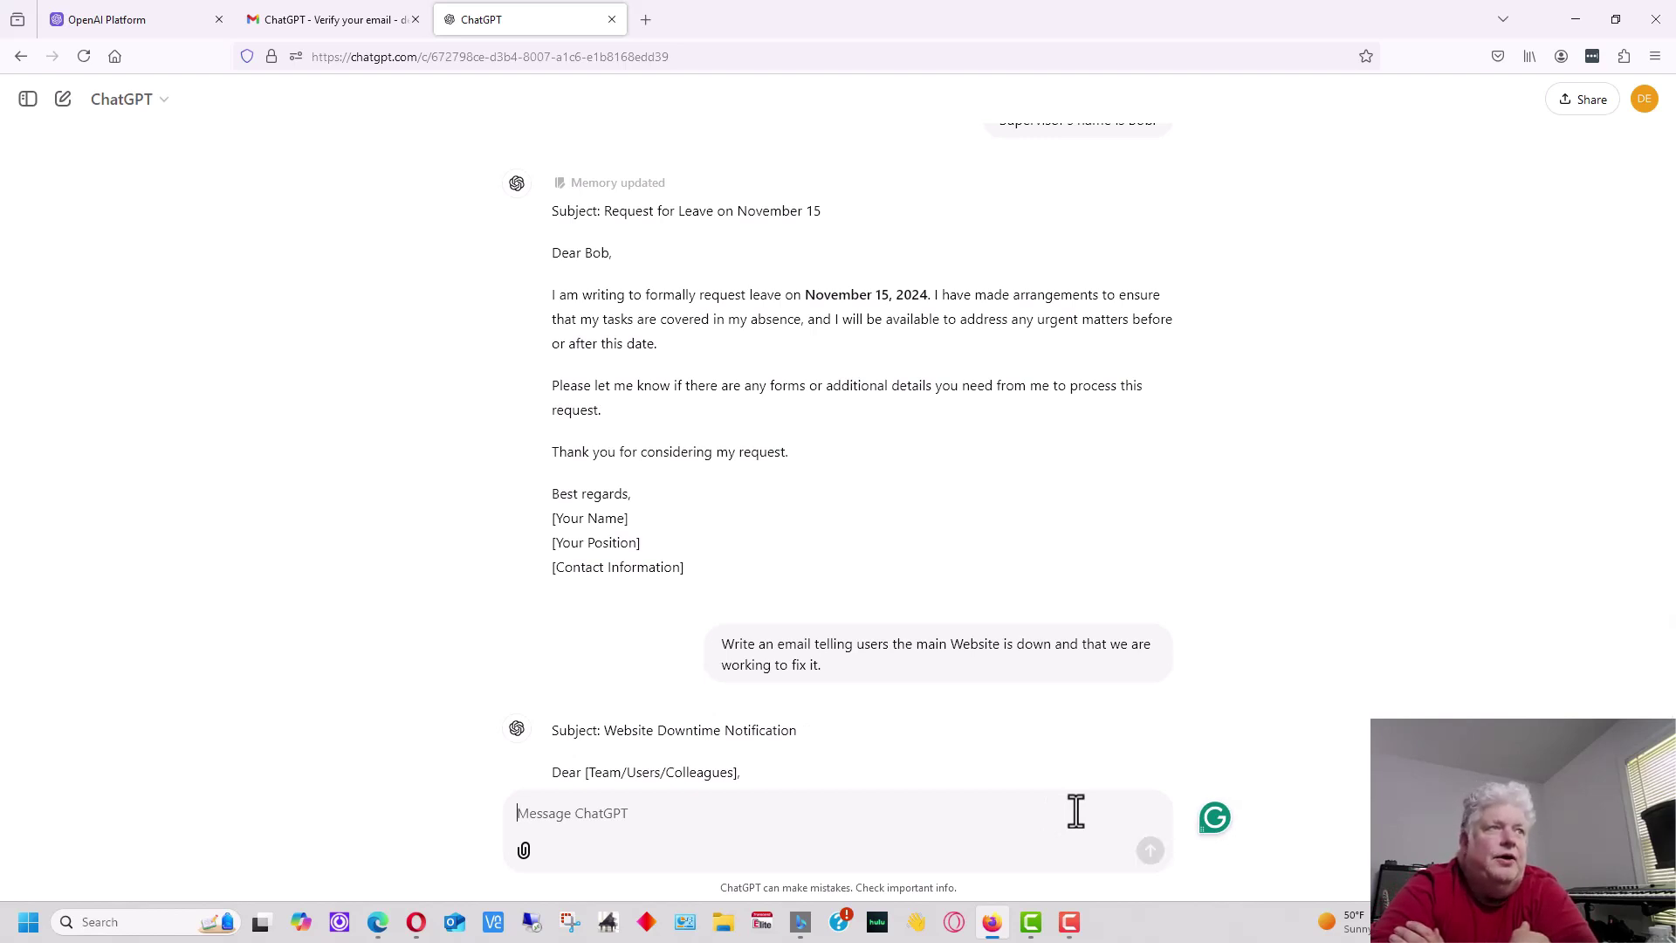
scroll(1220, 730, down, 5)
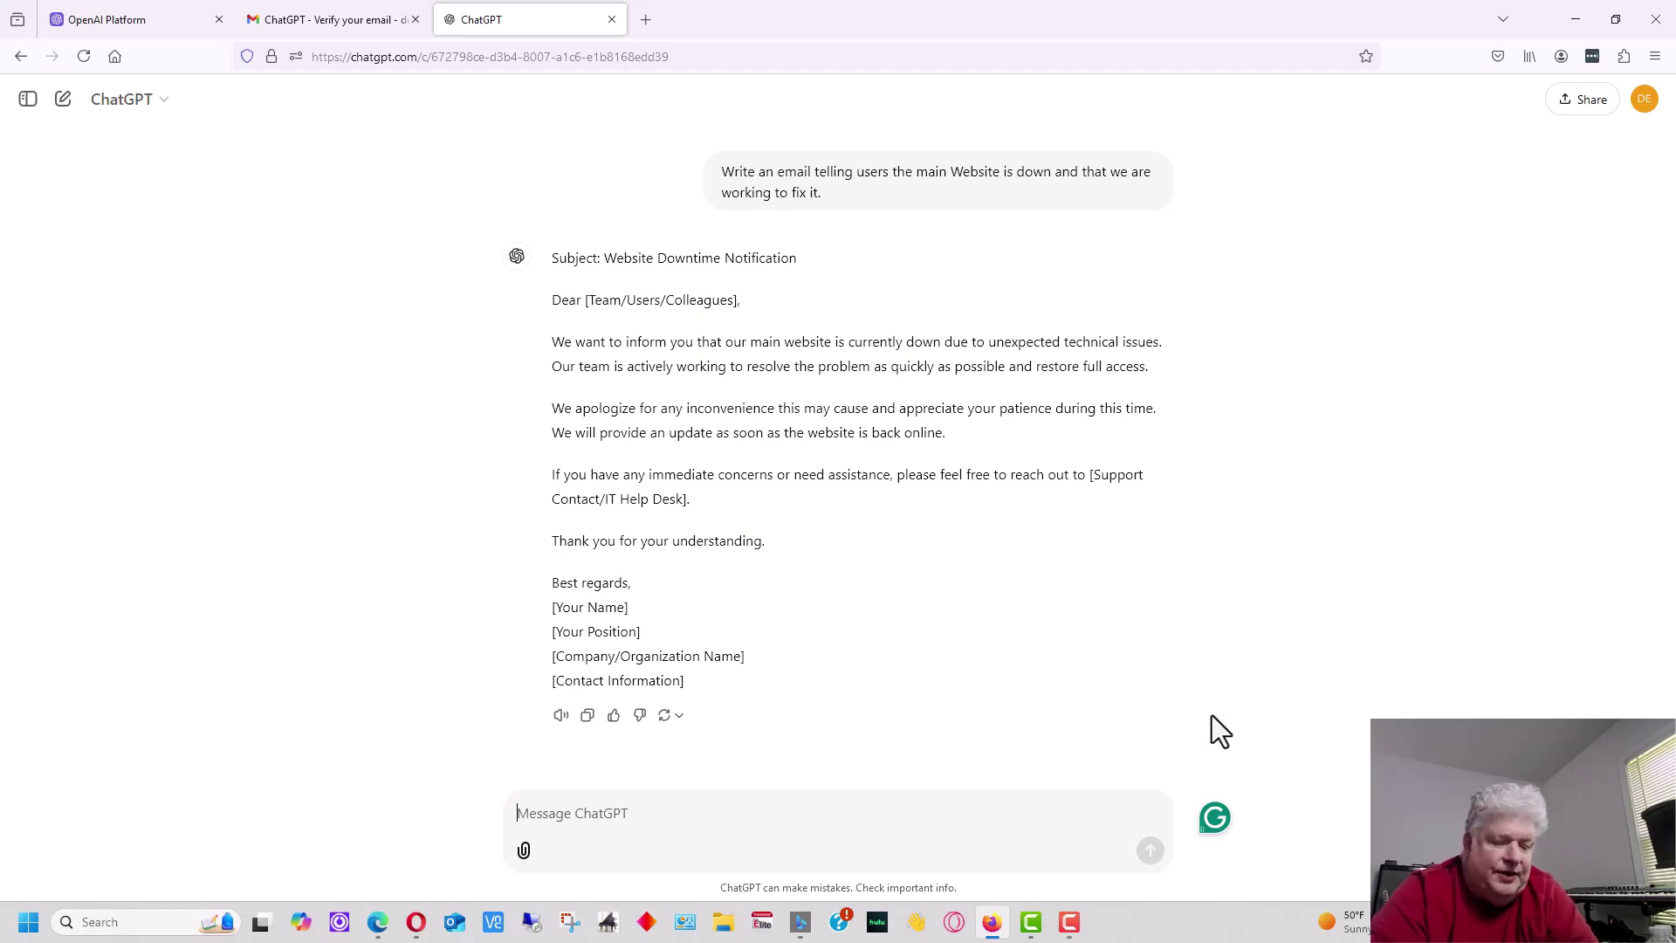
Ask ChatGPT to write an email saying the office is closed today due to inclement weather
text(The building)
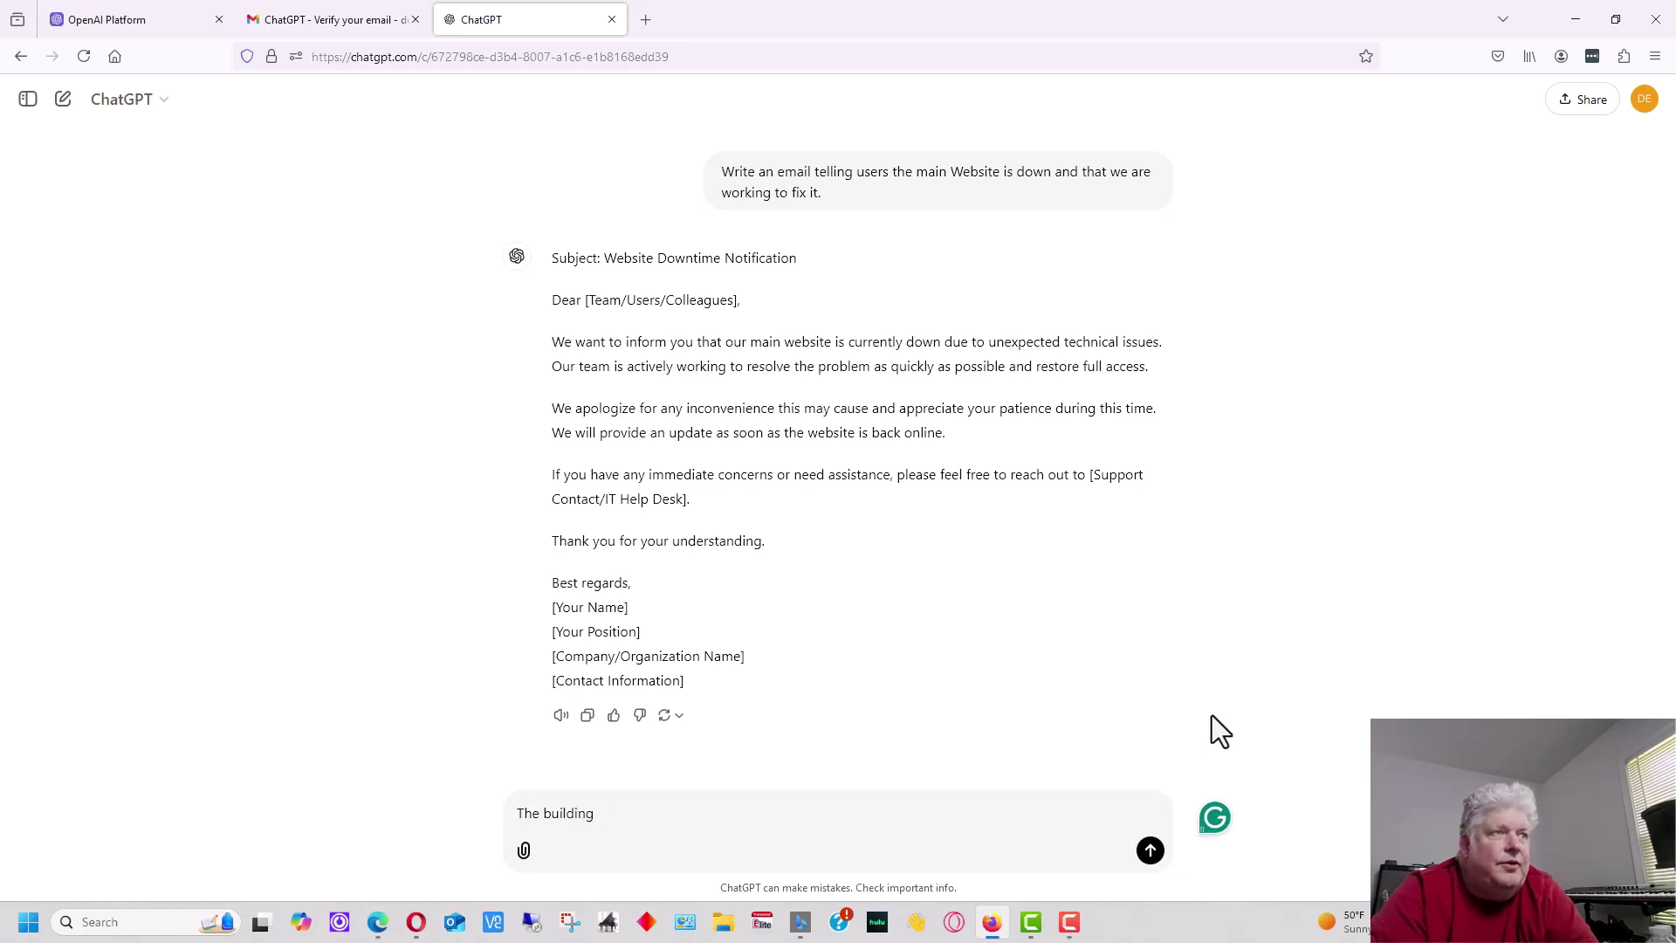
text( is close)
key(ctrl+a)
text(wri)
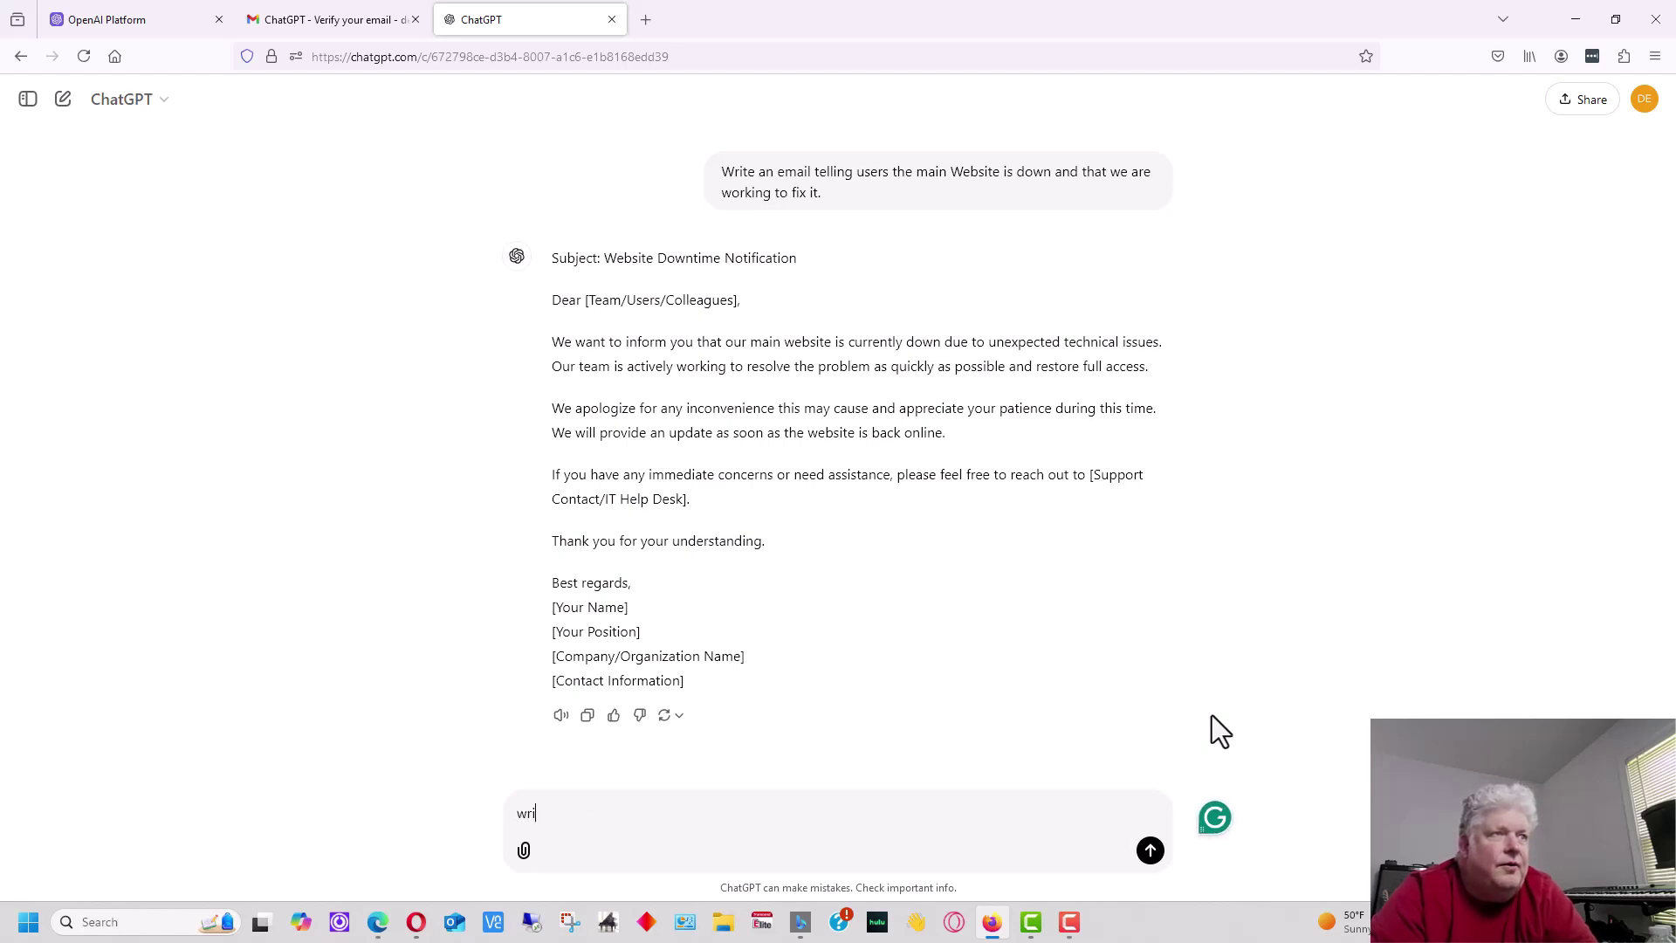
text(te an em)
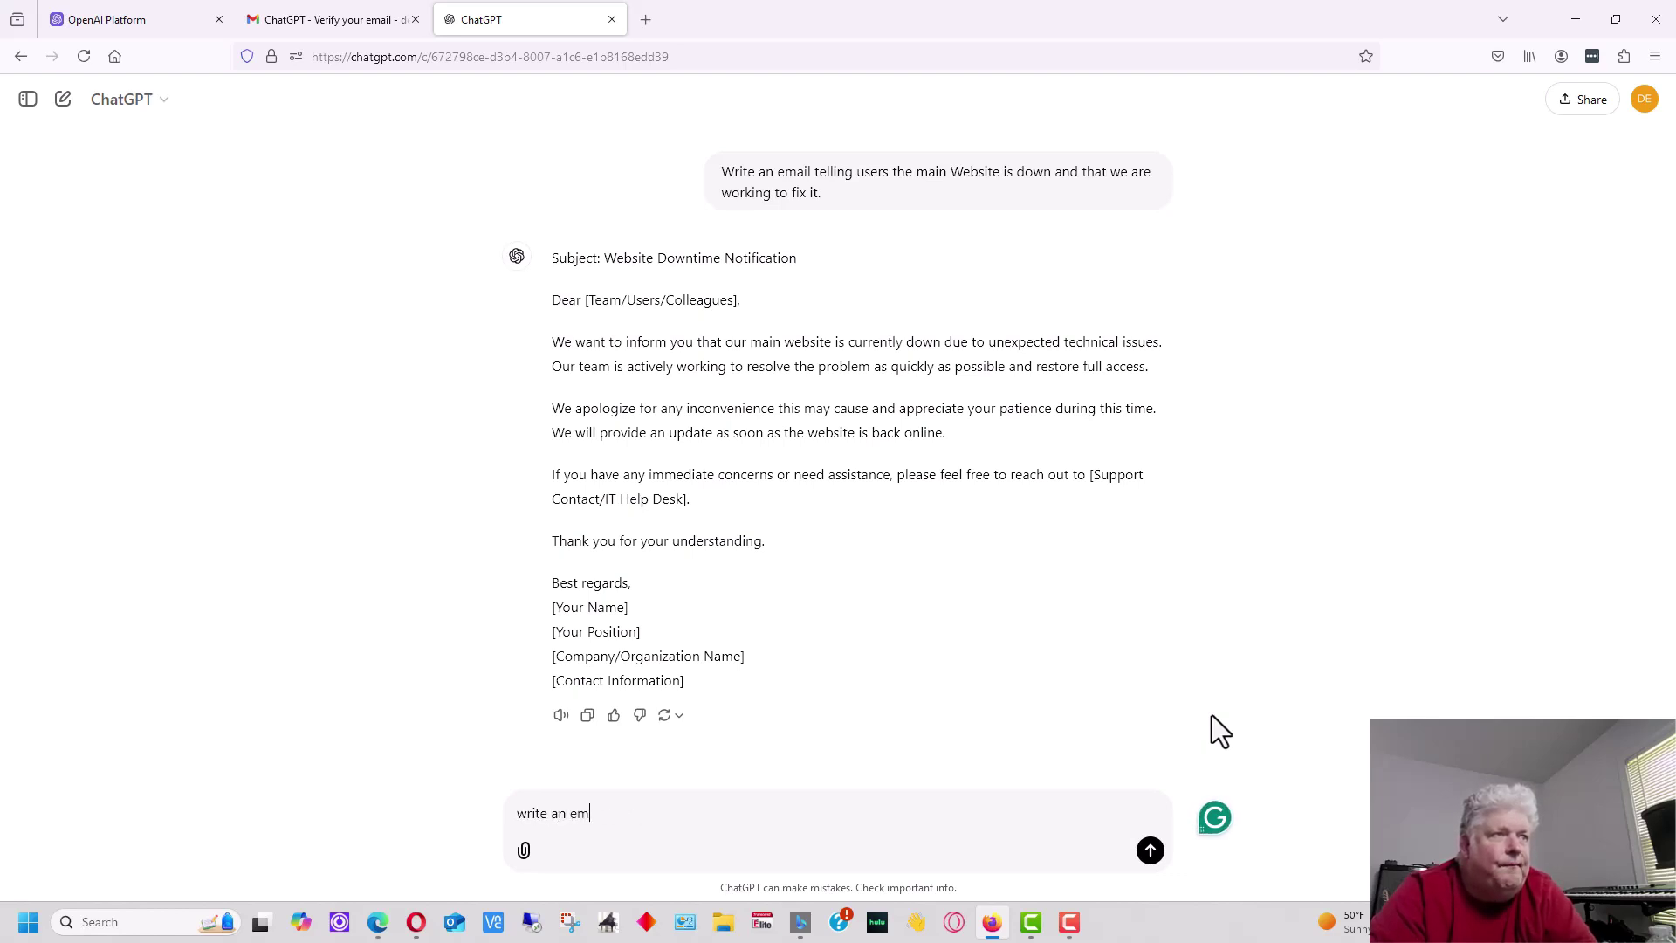
text(ail saying that we a)
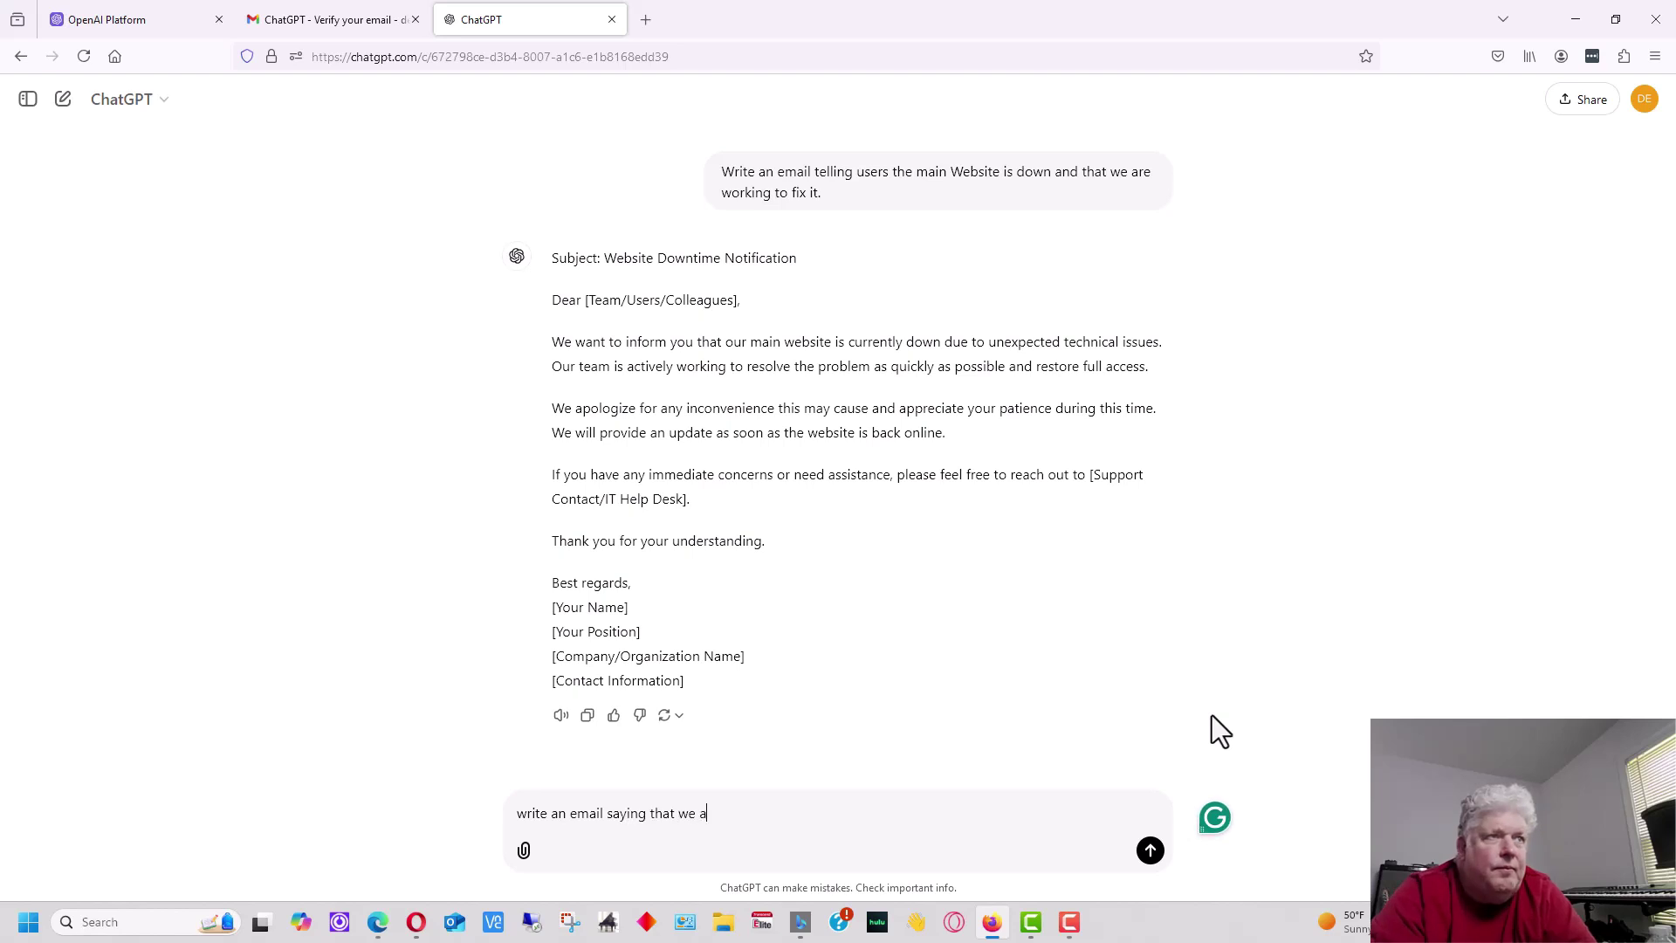
text(re closed today because )
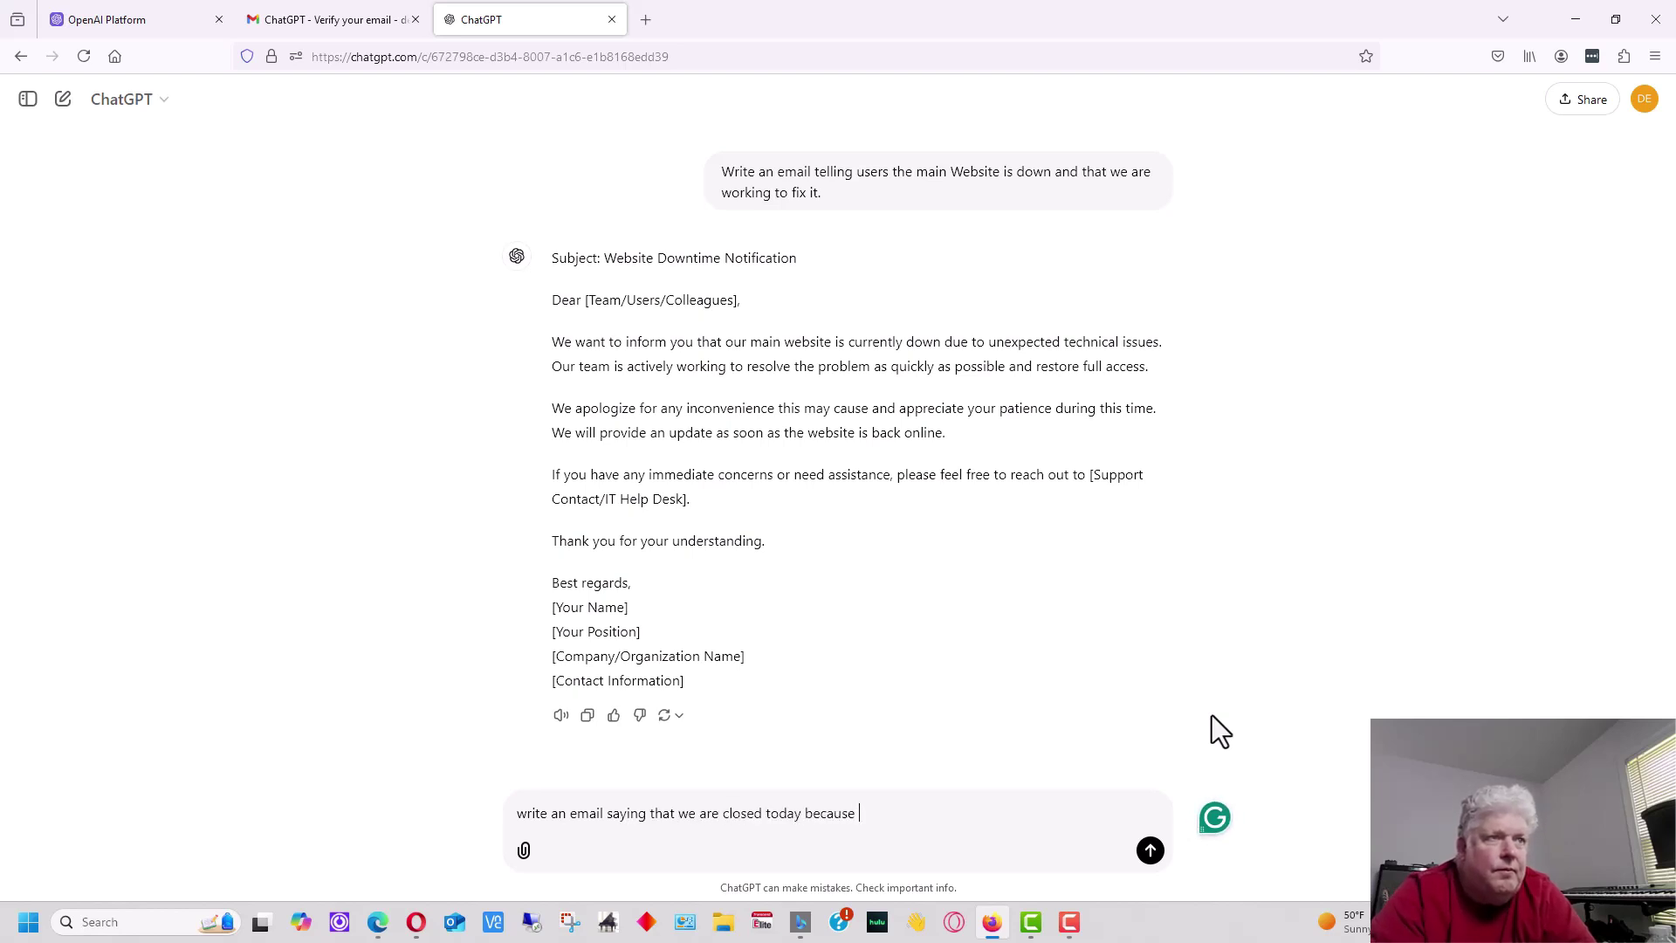
text(of inclement weat)
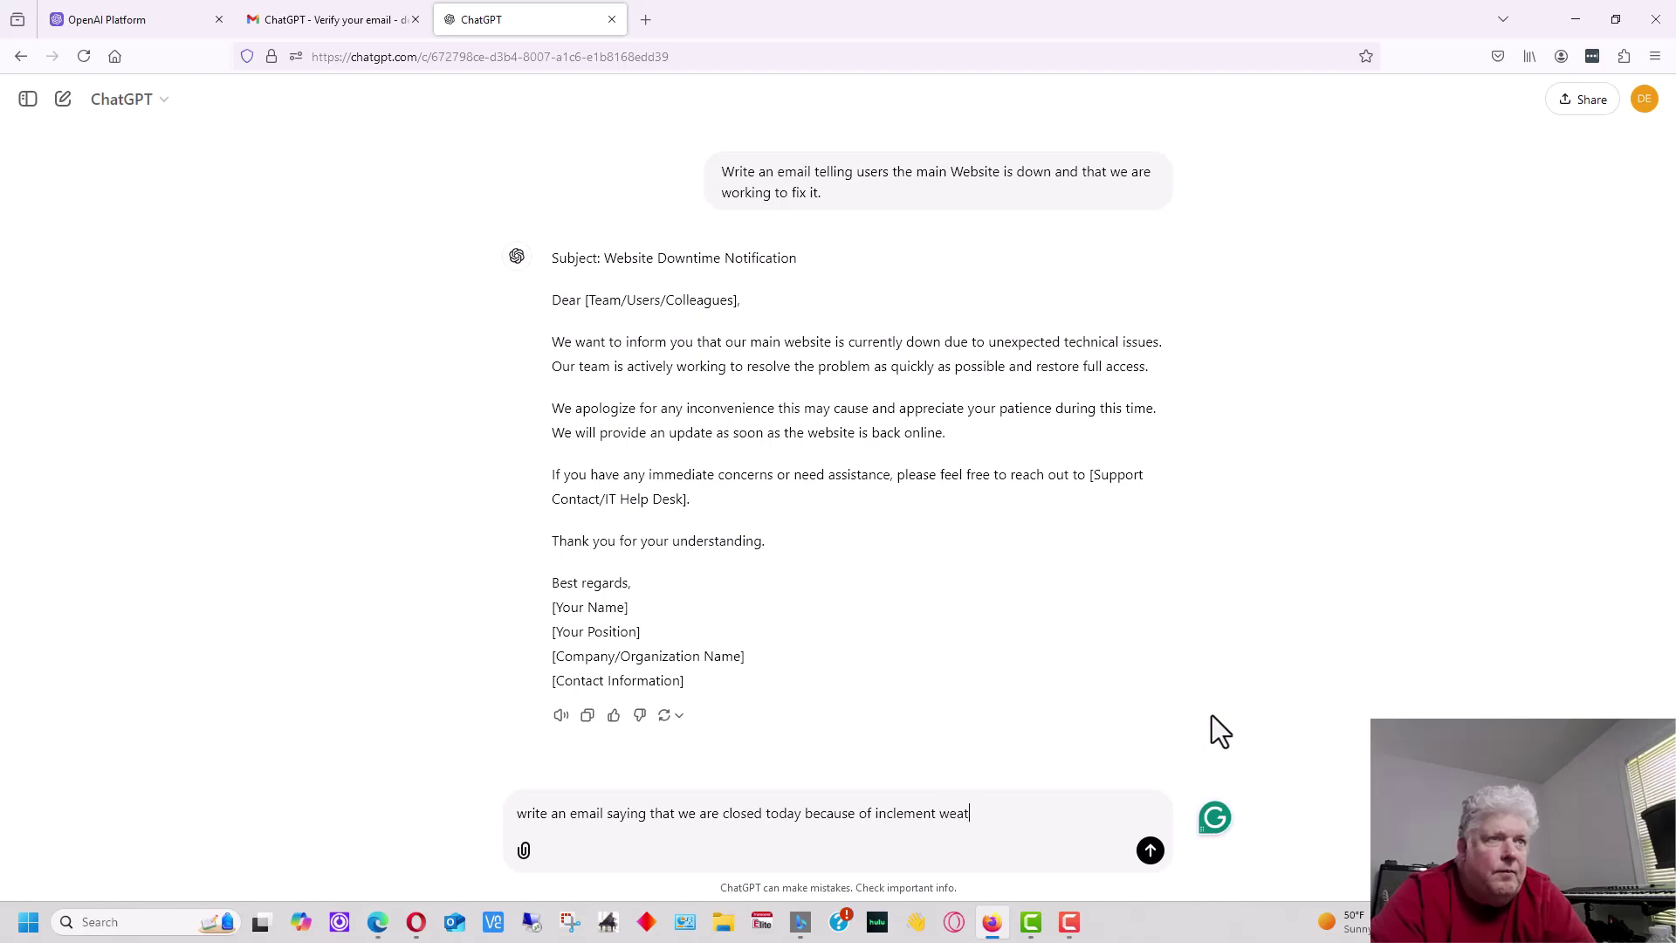
text(her.)
key(Return)
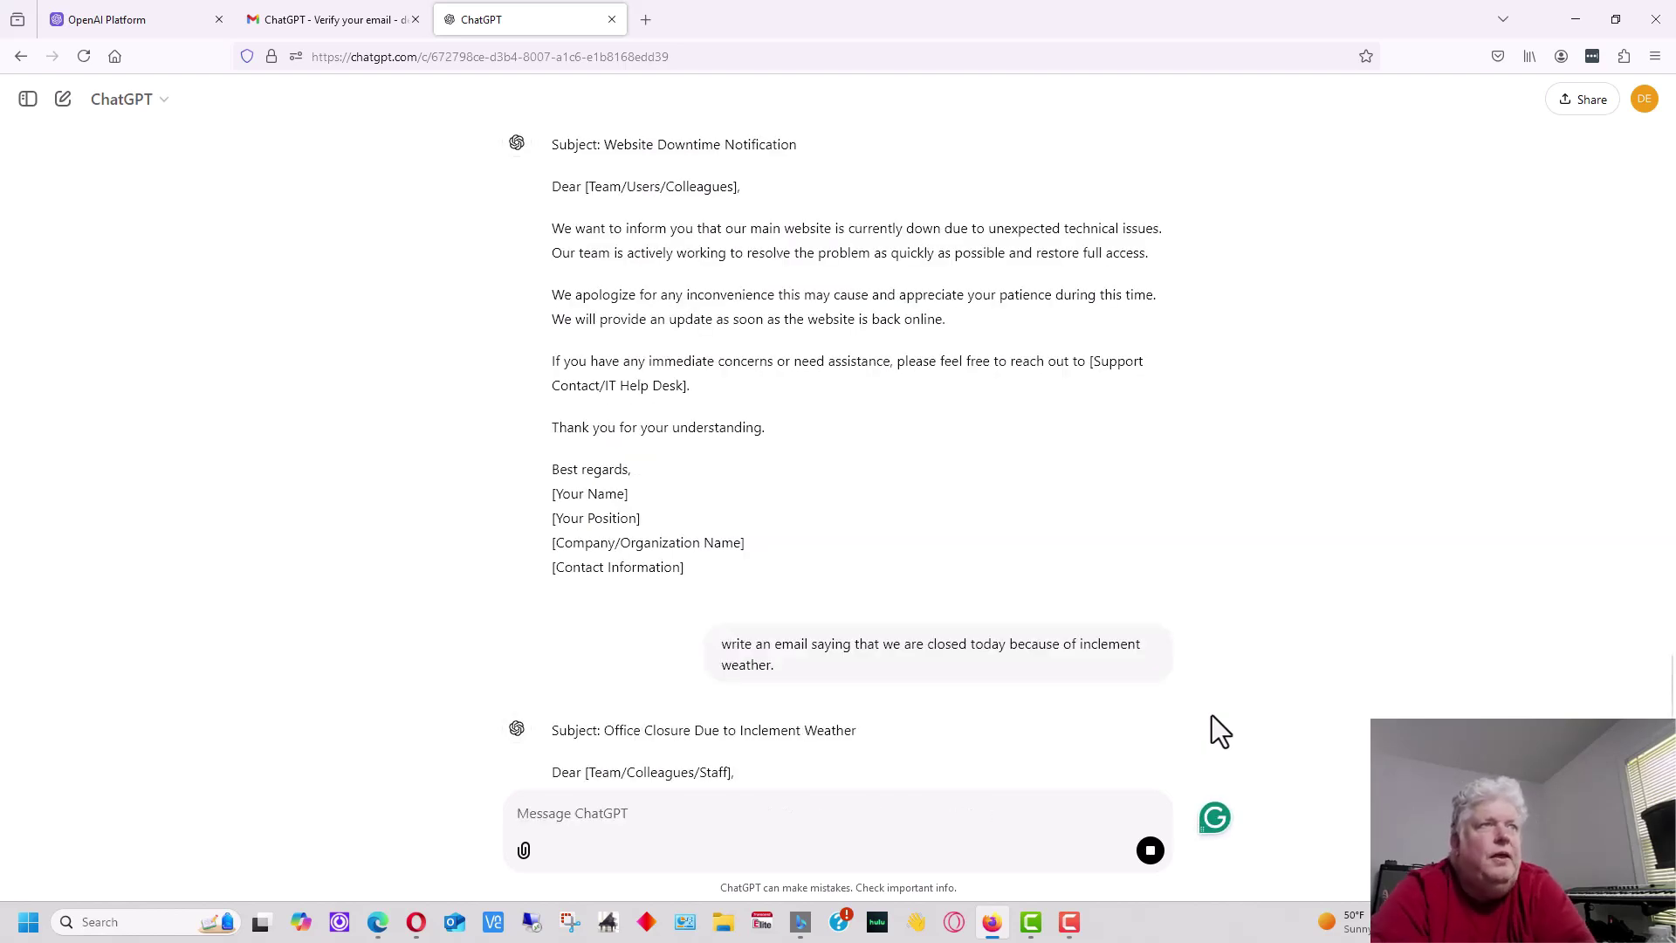